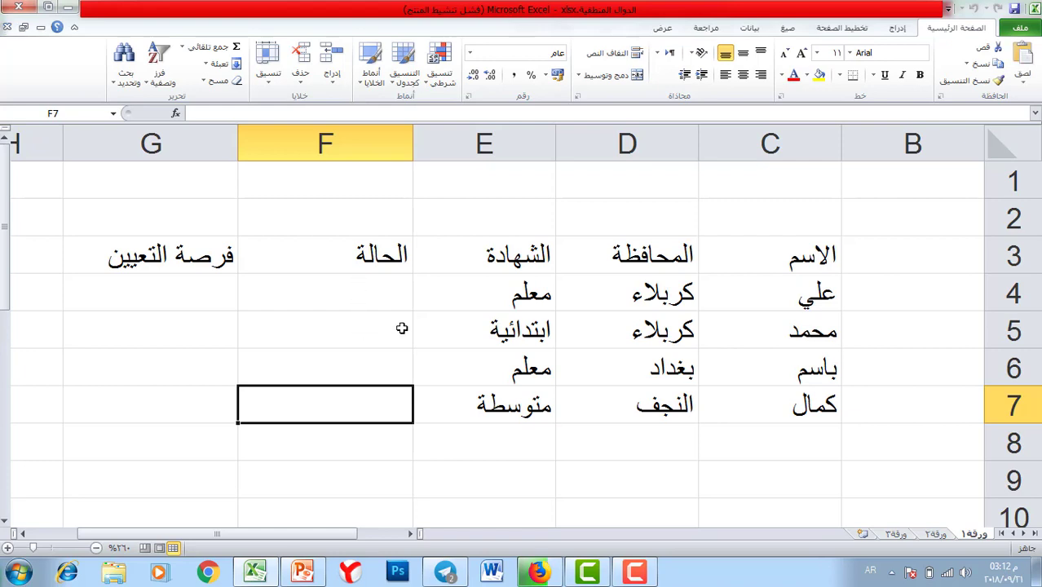
Examine the empty status cells F4:F7 and the province and certificate values in row 4
key("Up")
key("Up")
key("Up")
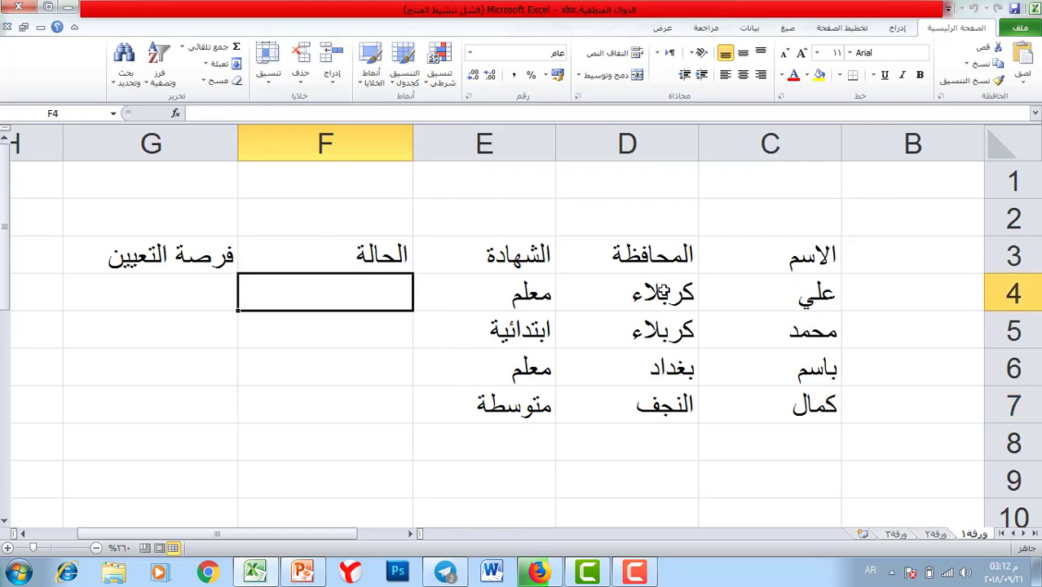
left_click_drag(333, 287, 309, 392)
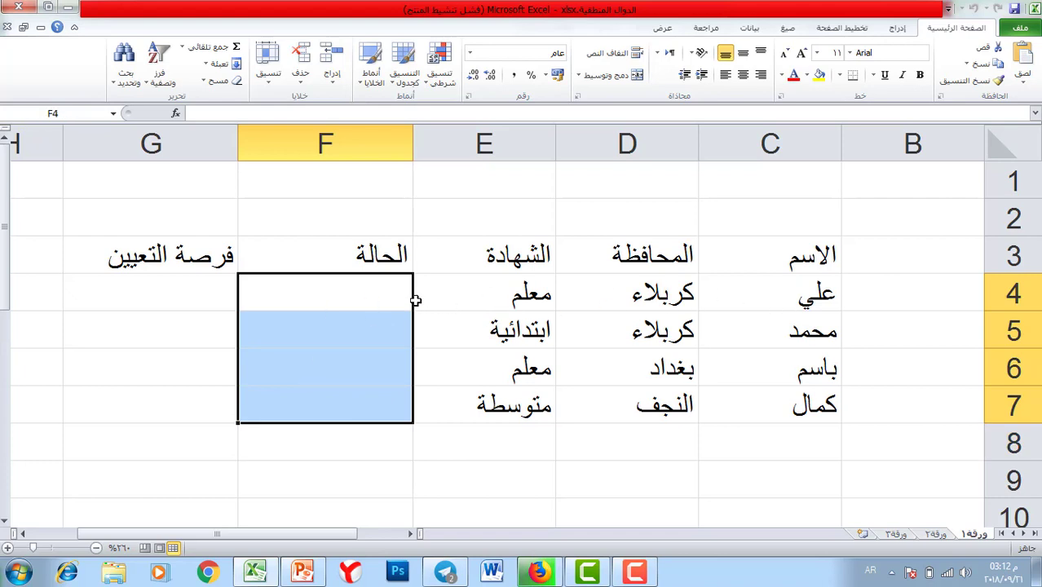
left_click(348, 288)
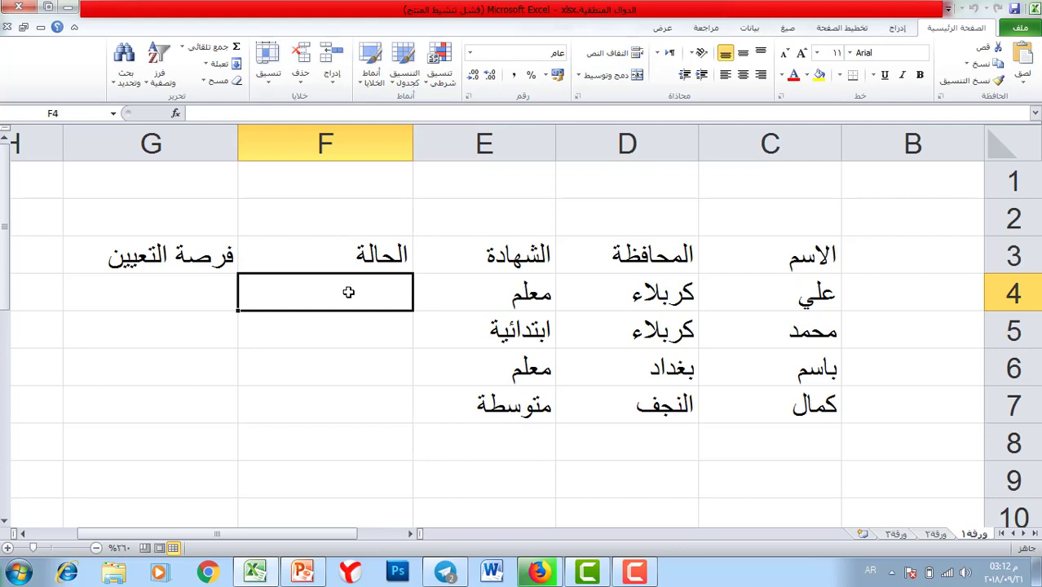
left_click(336, 369)
left_click(339, 294)
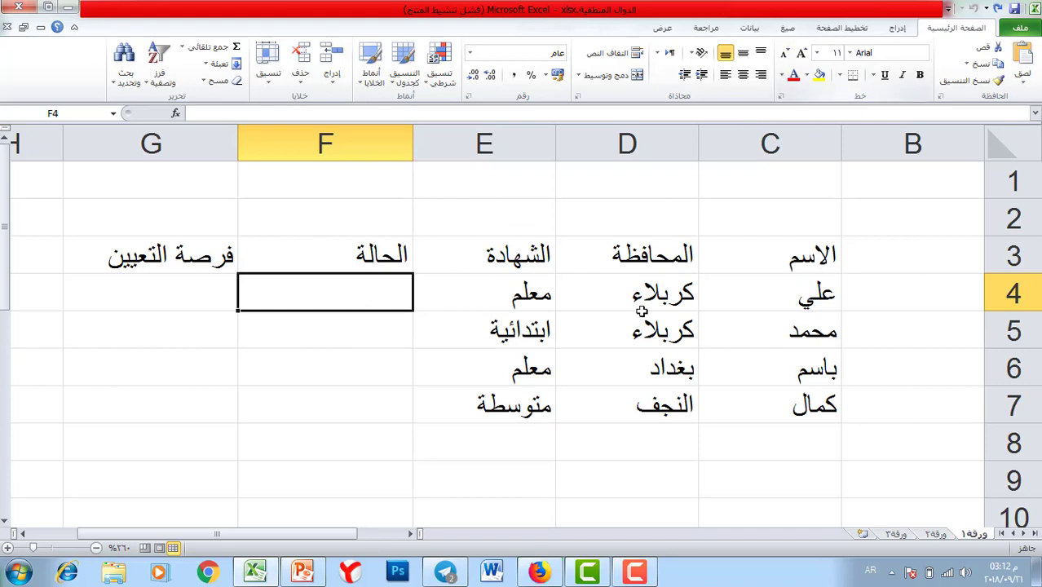
left_click(489, 285)
mouse_move(572, 281)
left_mouse_down()
mouse_move(522, 285)
mouse_move(658, 292)
left_mouse_up()
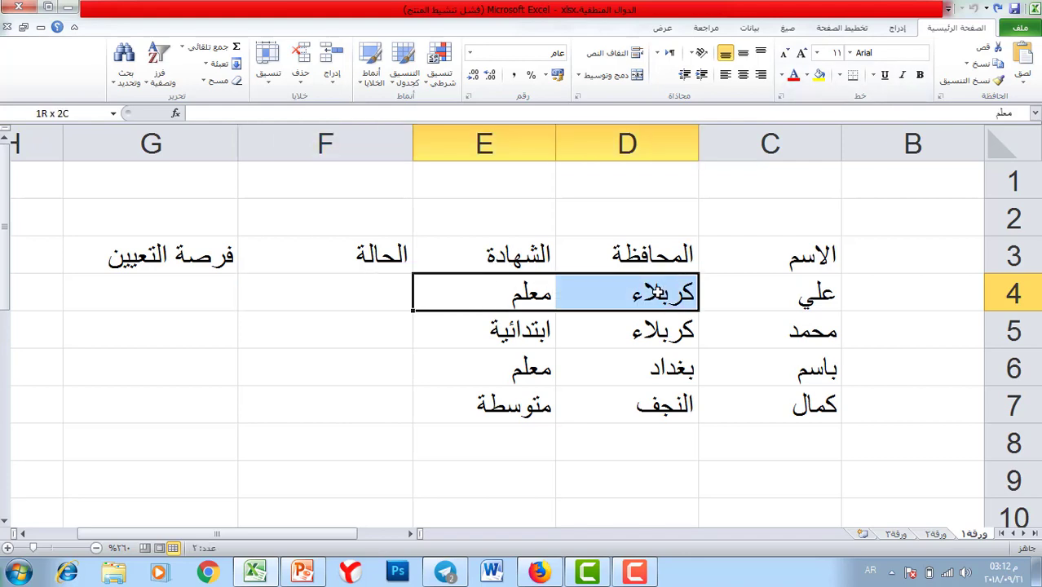
Insert the logical AND function in cell F4 and move its arguments window clear of the row 4 data
left_click(279, 295)
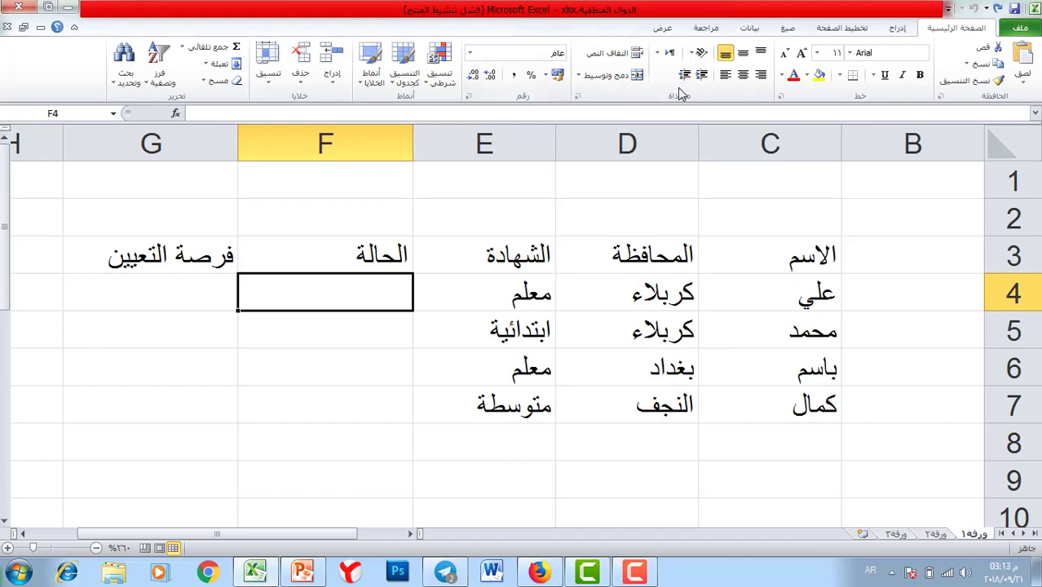
left_click(789, 28)
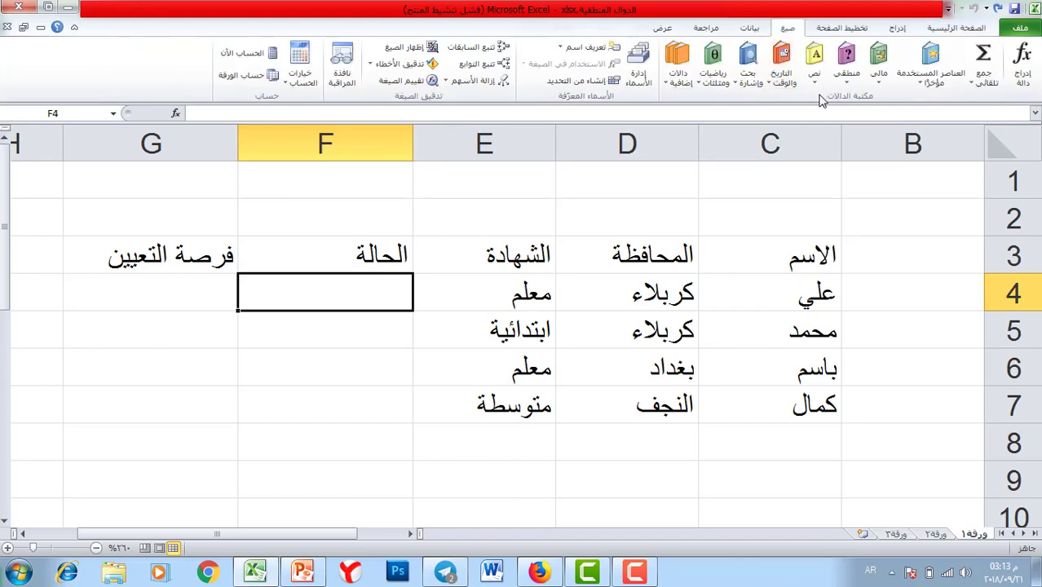
left_click(848, 73)
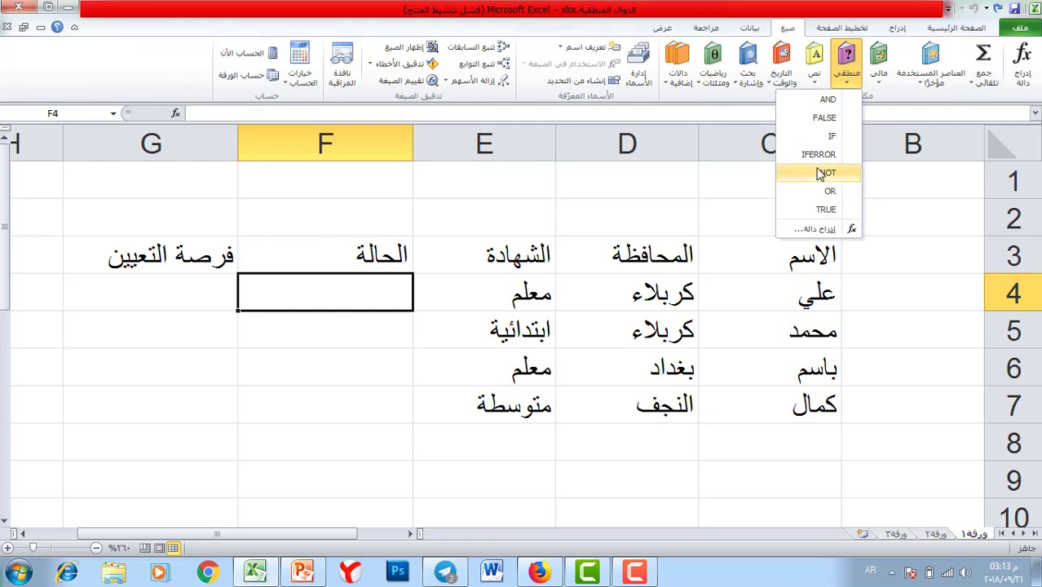
left_click(819, 102)
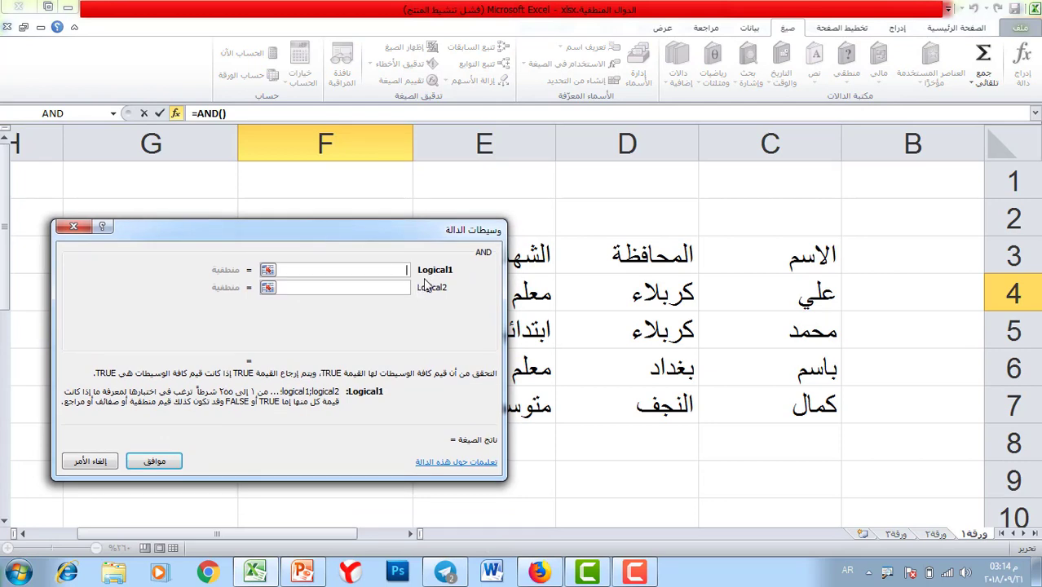
left_click(392, 289)
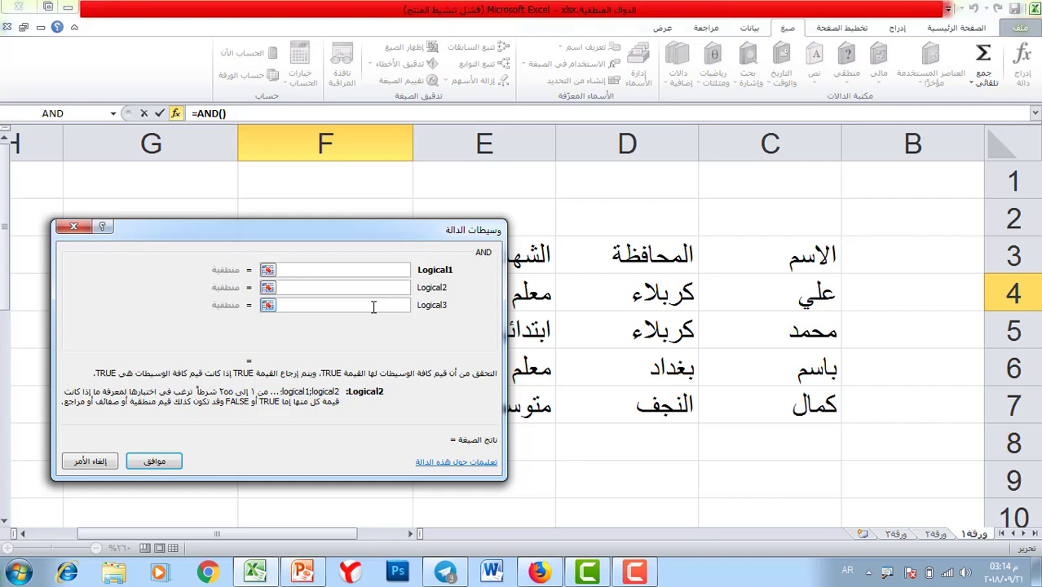
left_click(354, 257)
left_click_drag(369, 222, 389, 315)
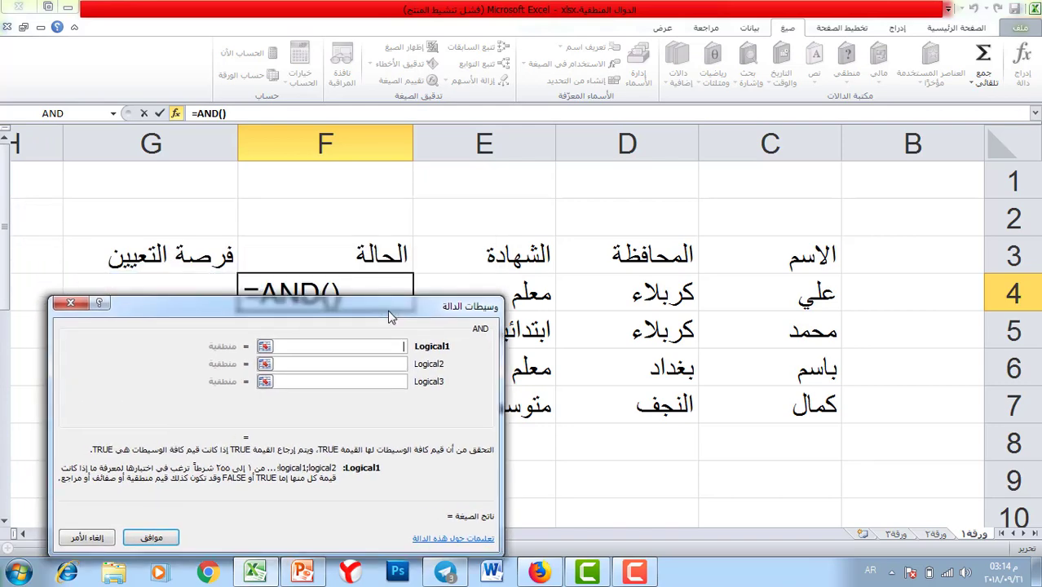
Set the AND function's first condition to D4="كربلاء", with the province name in quotation marks
left_click(645, 290)
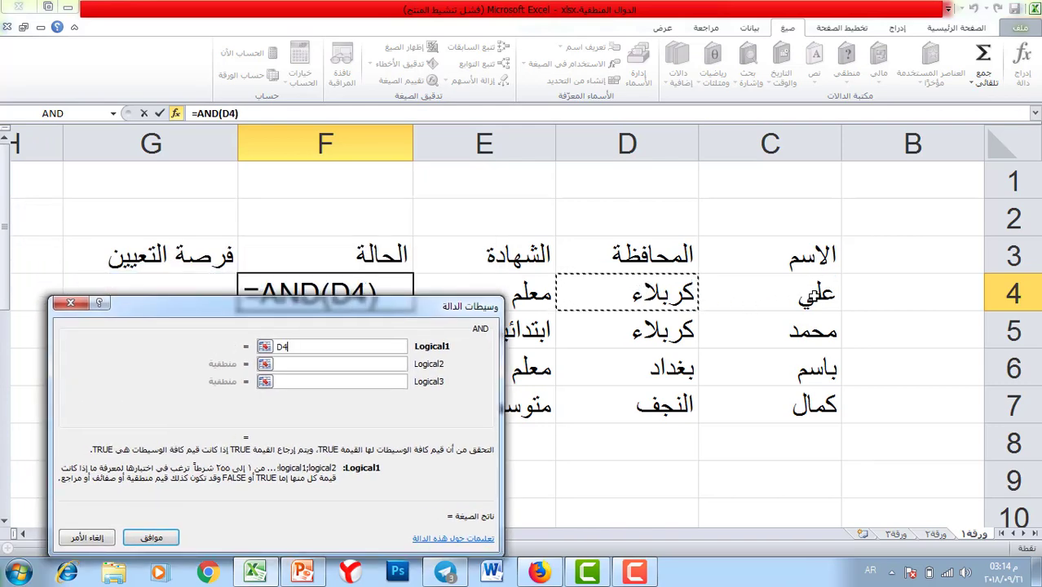
type("=كرب")
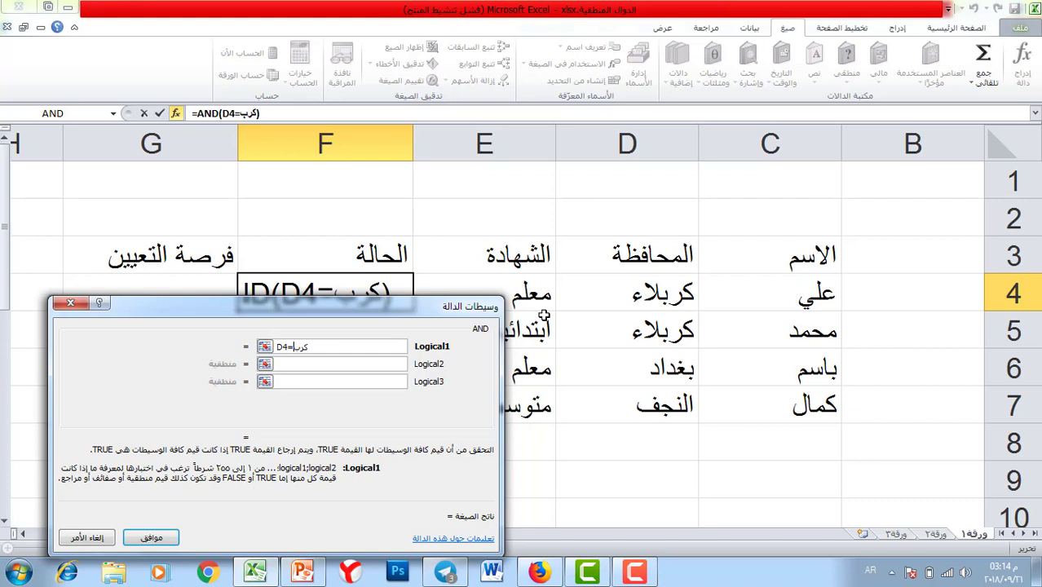
type("لاء")
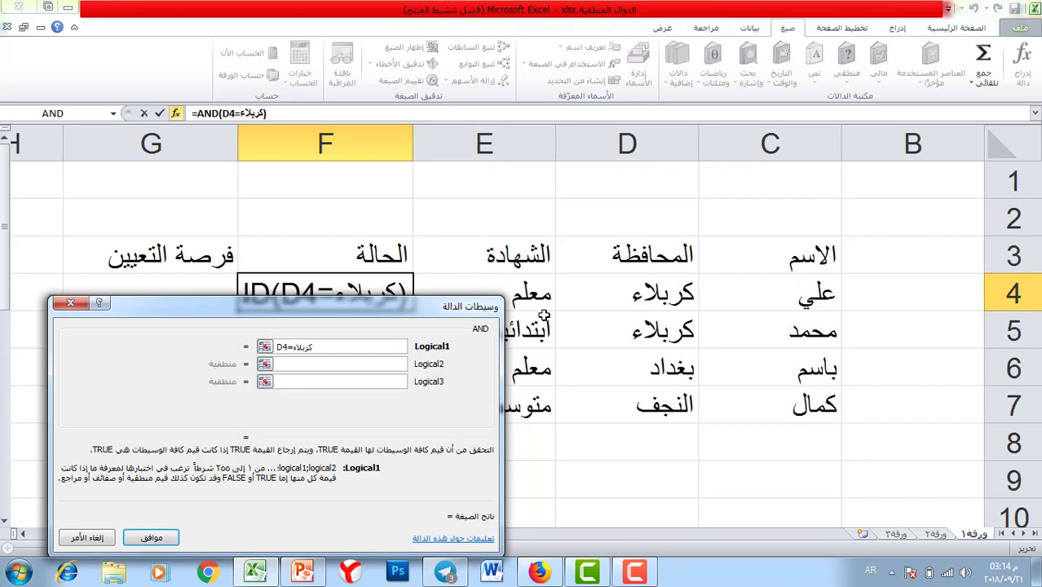
double_click(301, 346)
key("BackSpace")
type("\"")
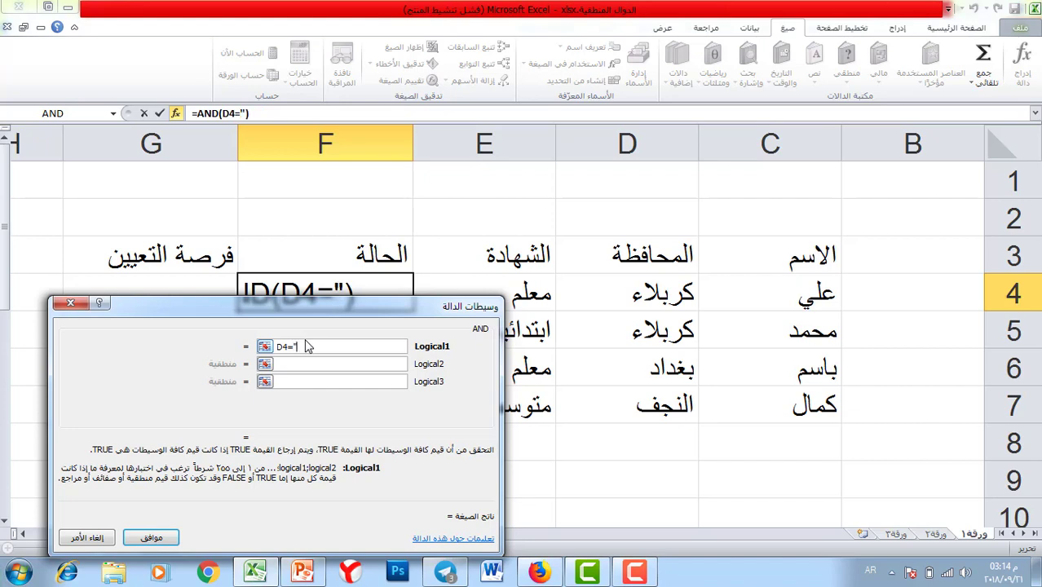
type("كربلاء")
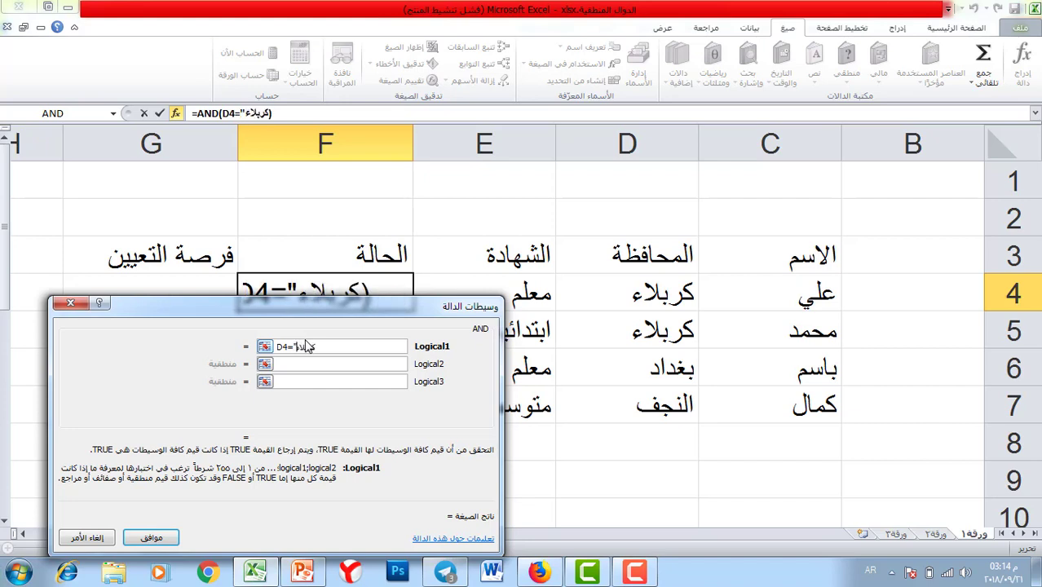
type("\"")
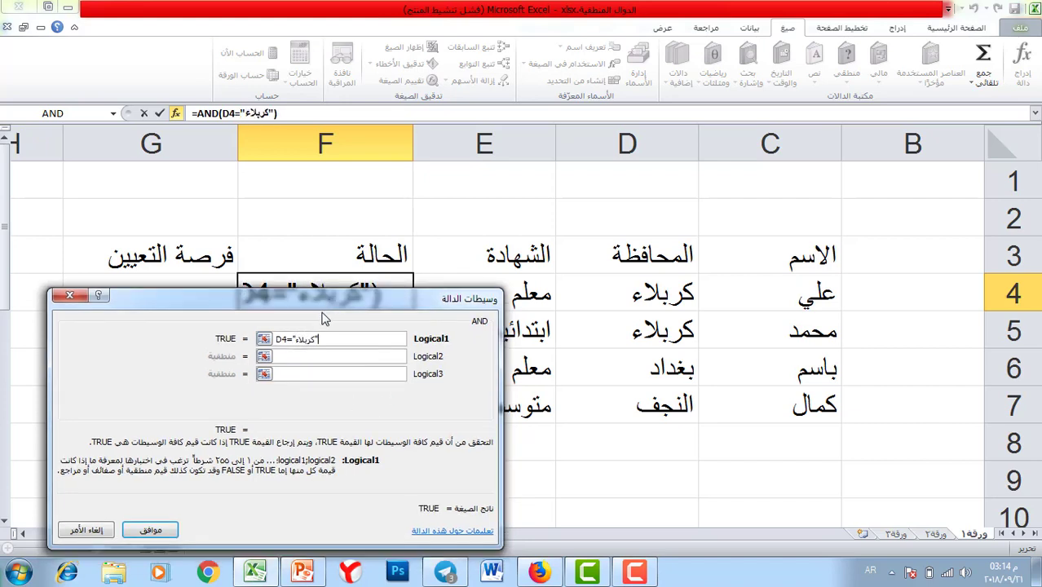
Set the AND function's second condition to E4="معلم" and confirm the formula in F4
left_click_drag(305, 306, 317, 297)
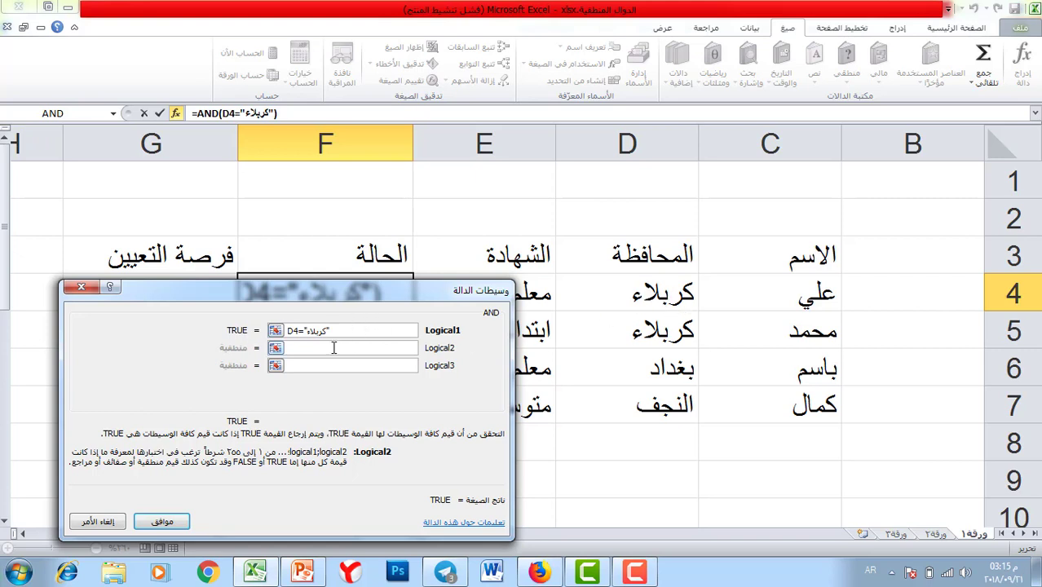
left_click_drag(422, 300, 353, 318)
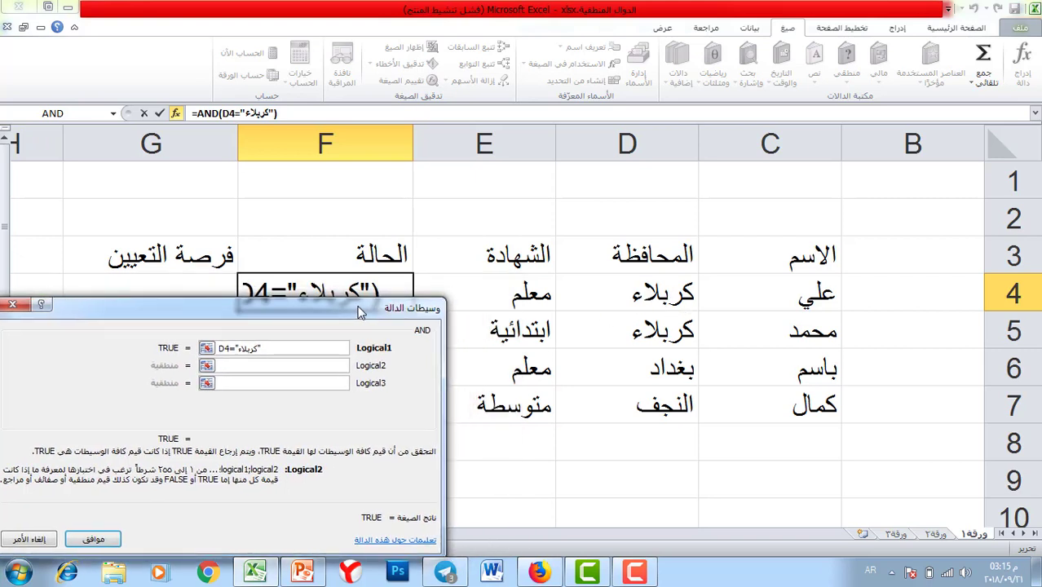
left_click(515, 295)
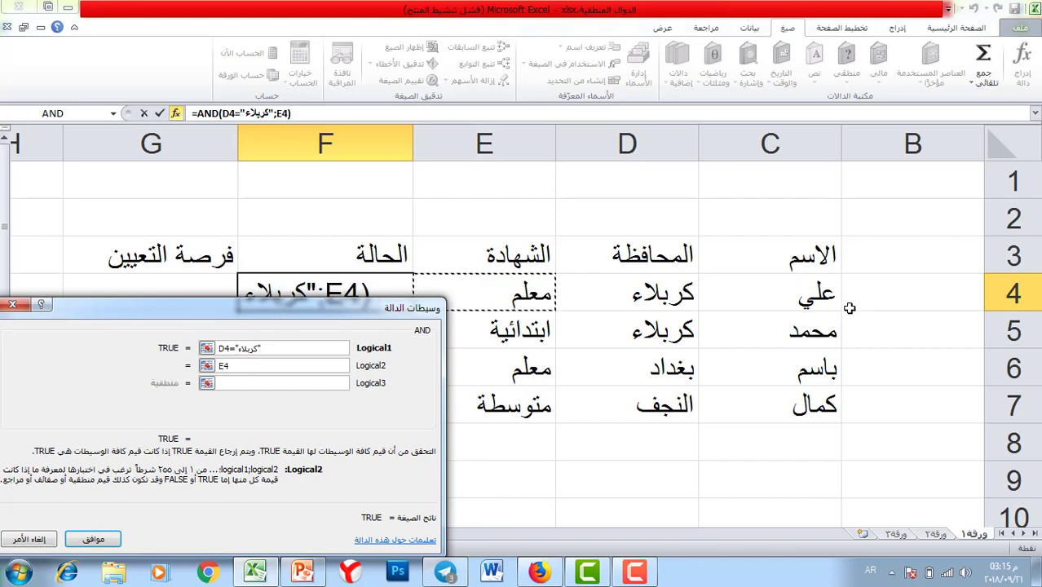
type("=")
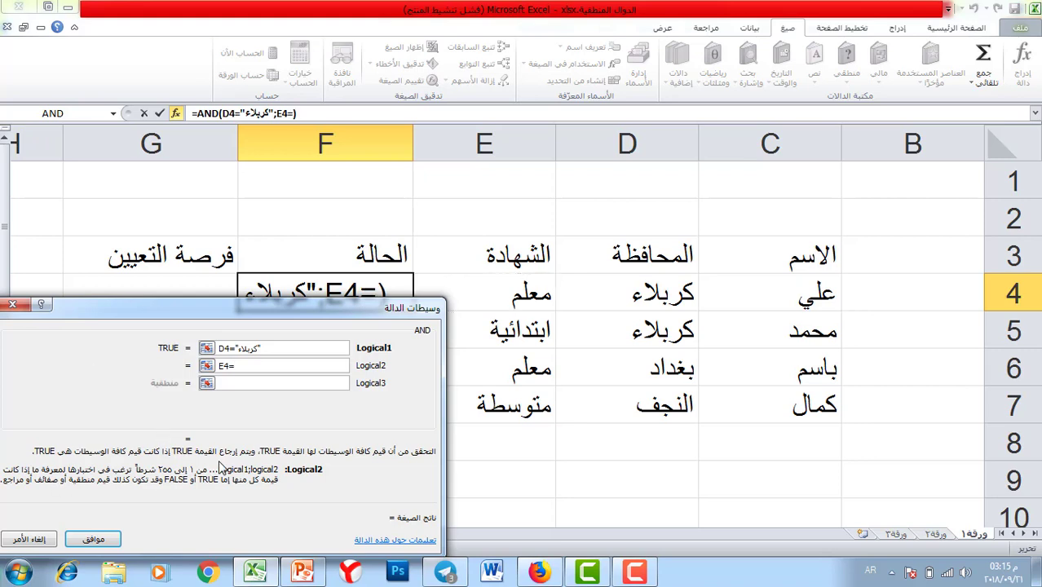
type("\"")
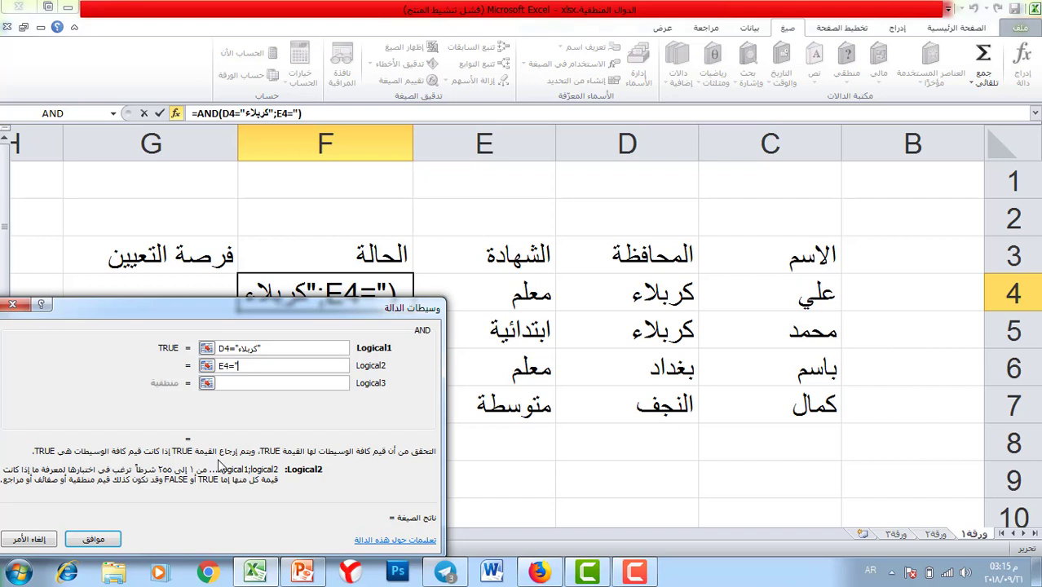
type("معلم\"")
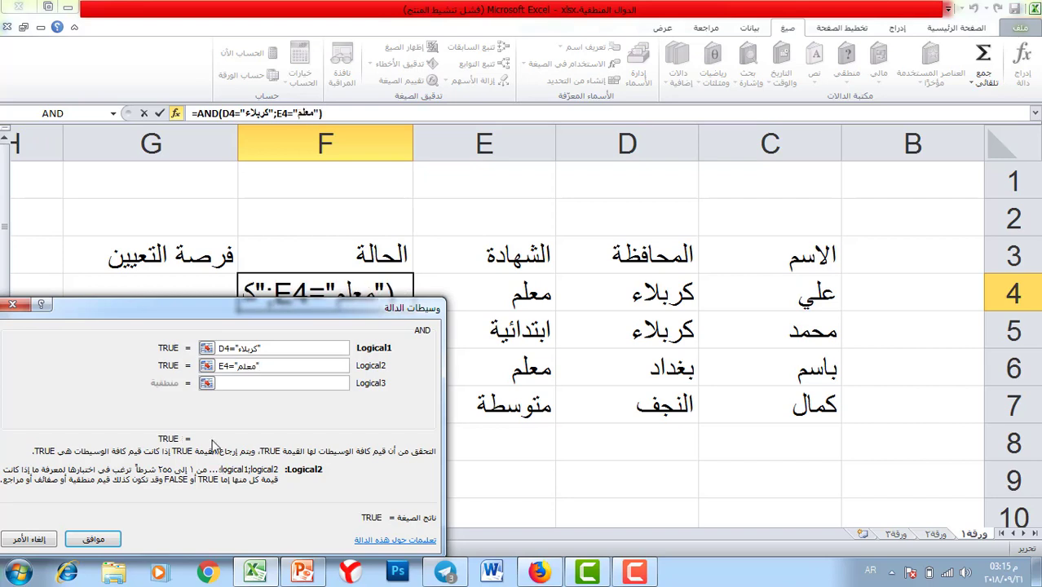
left_click_drag(234, 377, 684, 290)
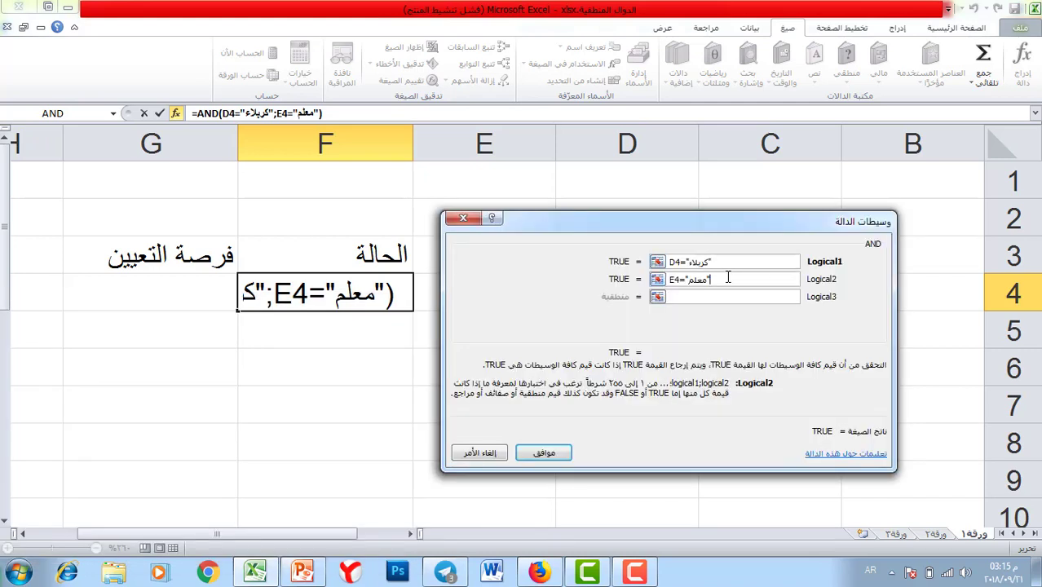
left_click_drag(580, 257, 448, 369)
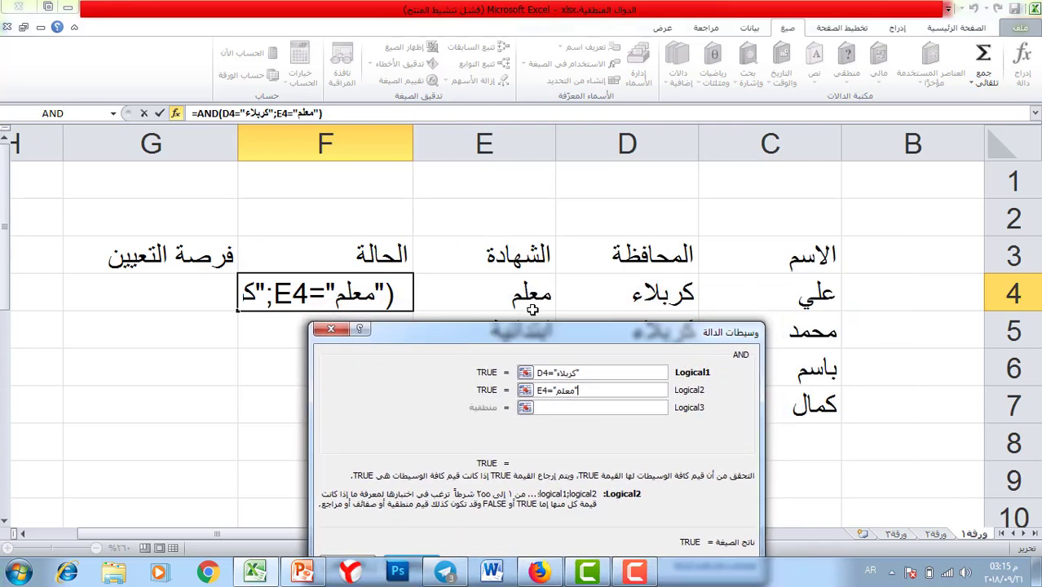
left_click_drag(462, 333, 502, 214)
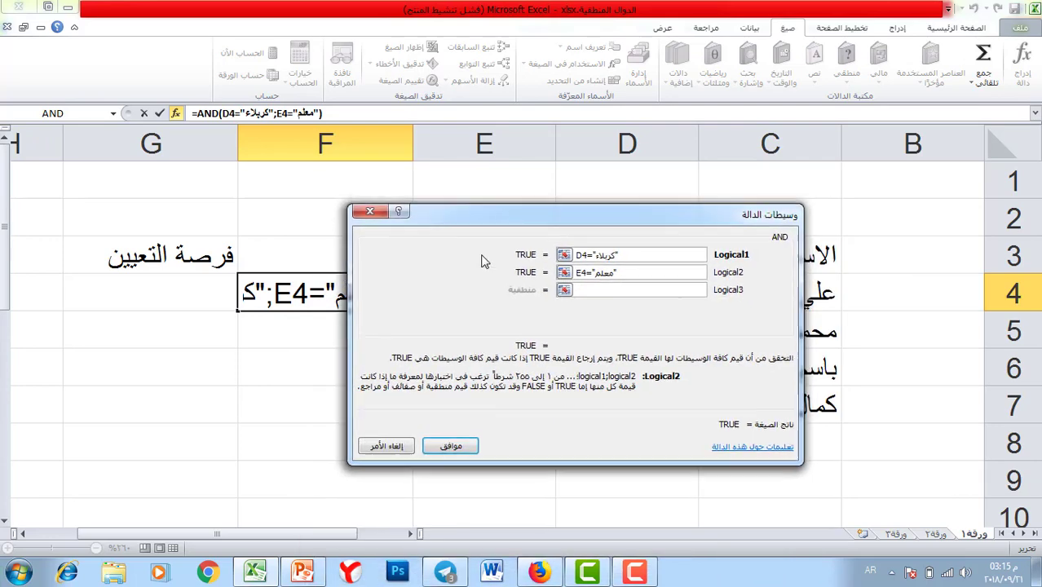
left_click(451, 447)
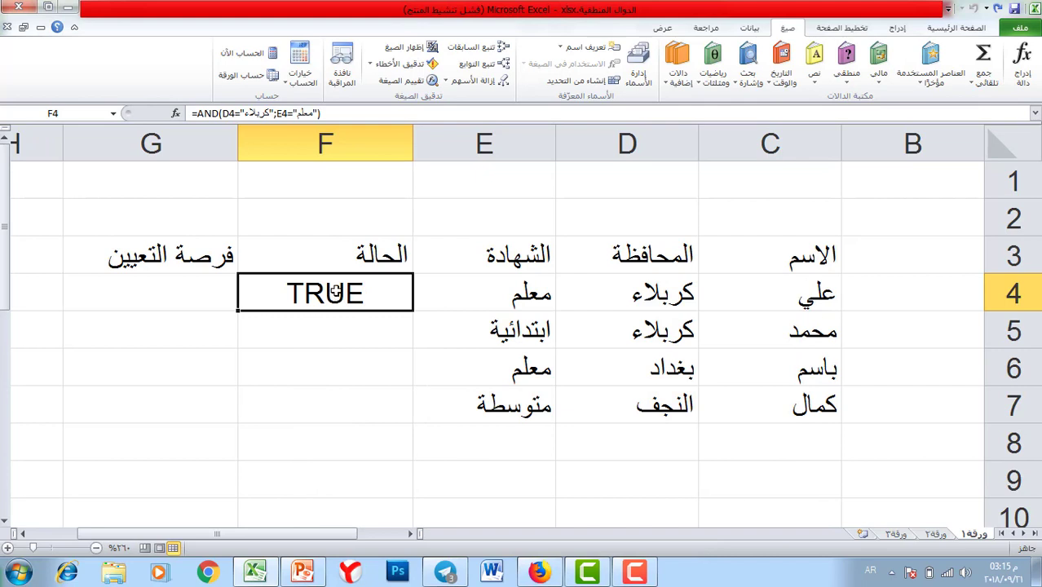
Copy the AND formula from F4 down to F7 and check the row 4 result against its province and certificate
left_click_drag(240, 312, 259, 431)
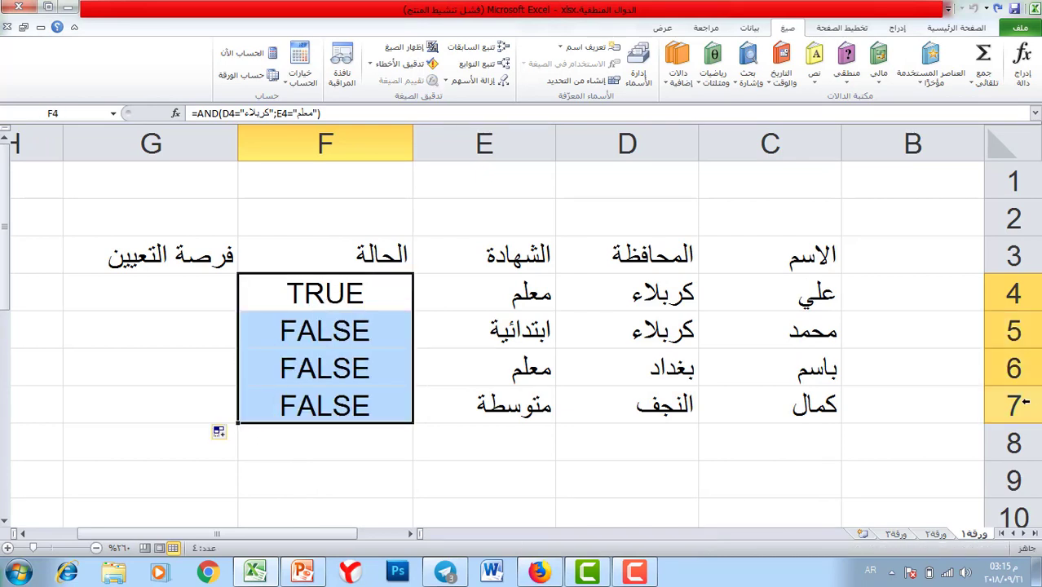
left_click(325, 441)
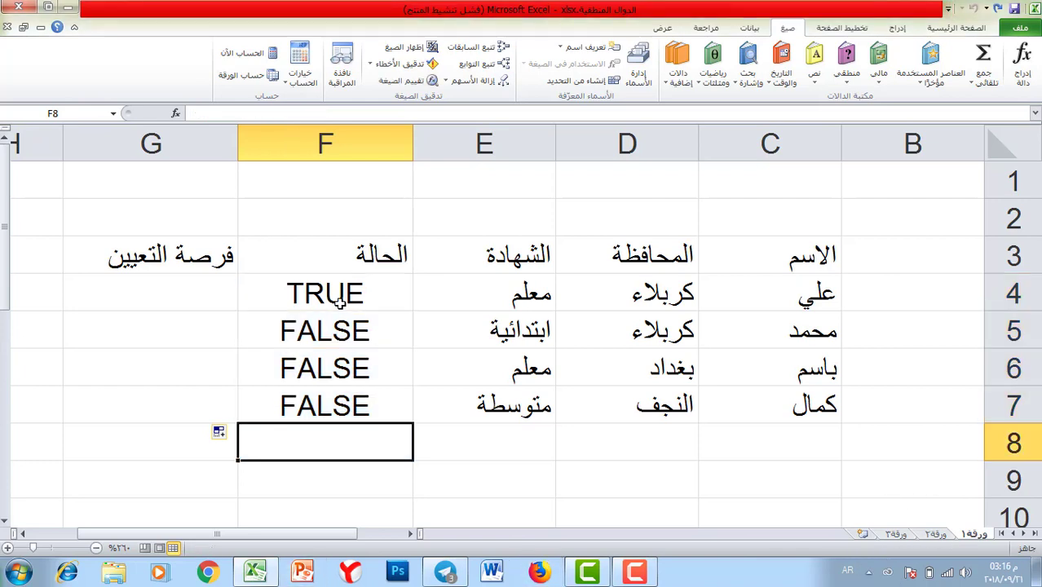
left_click(315, 295)
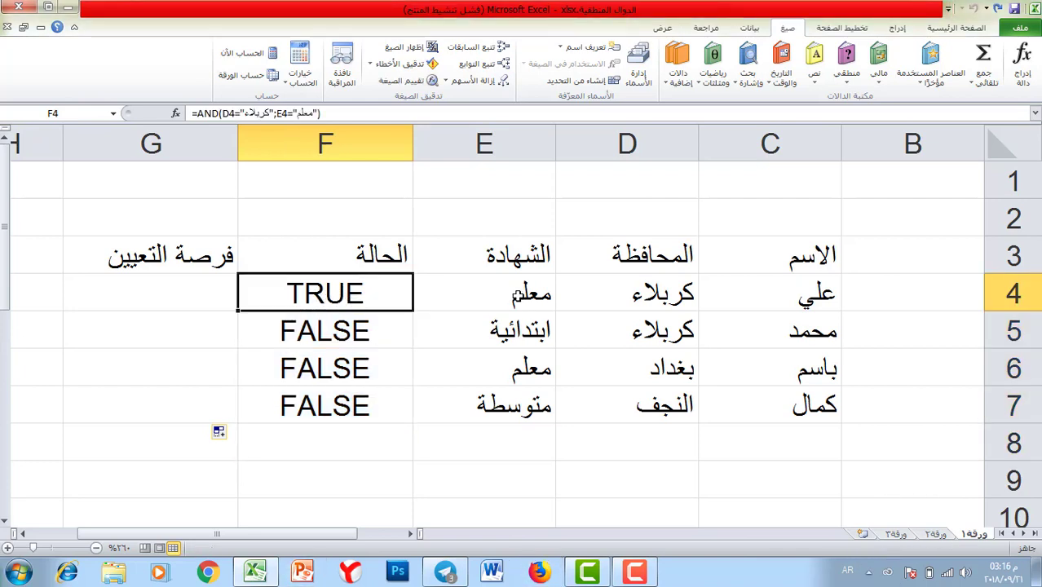
left_click(652, 292)
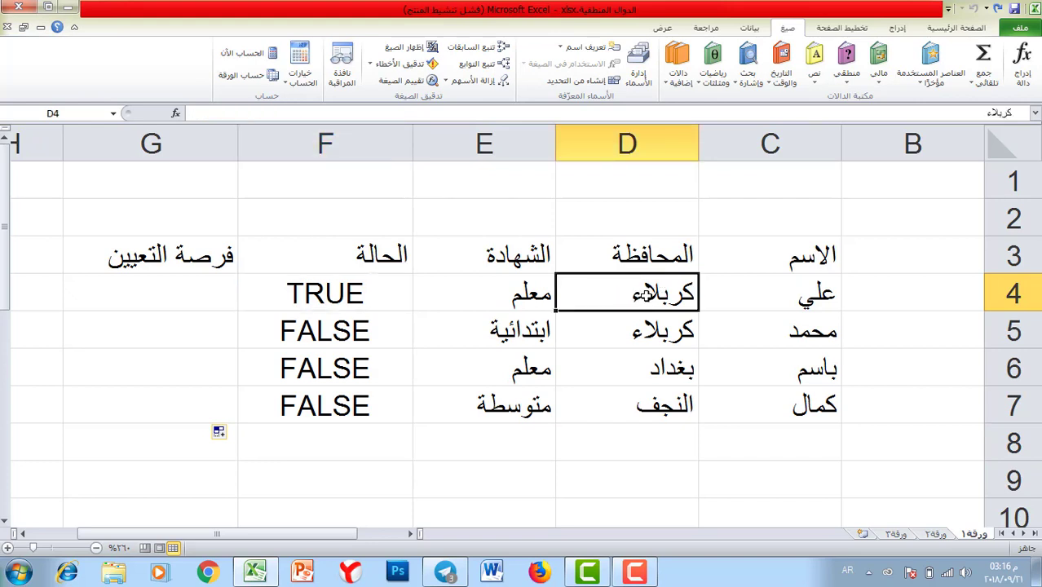
left_click(502, 293)
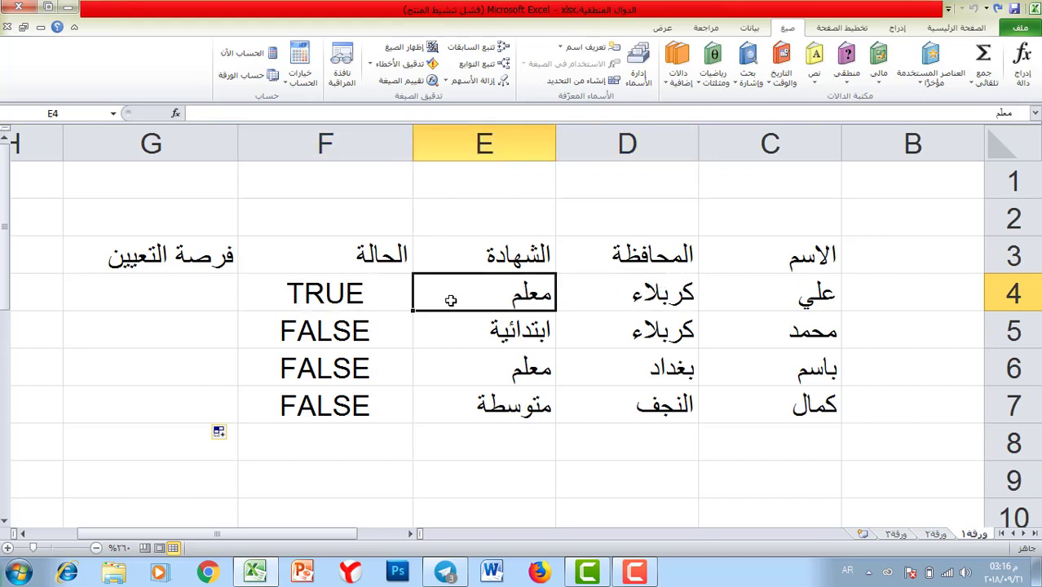
left_click(320, 298)
left_click(310, 329)
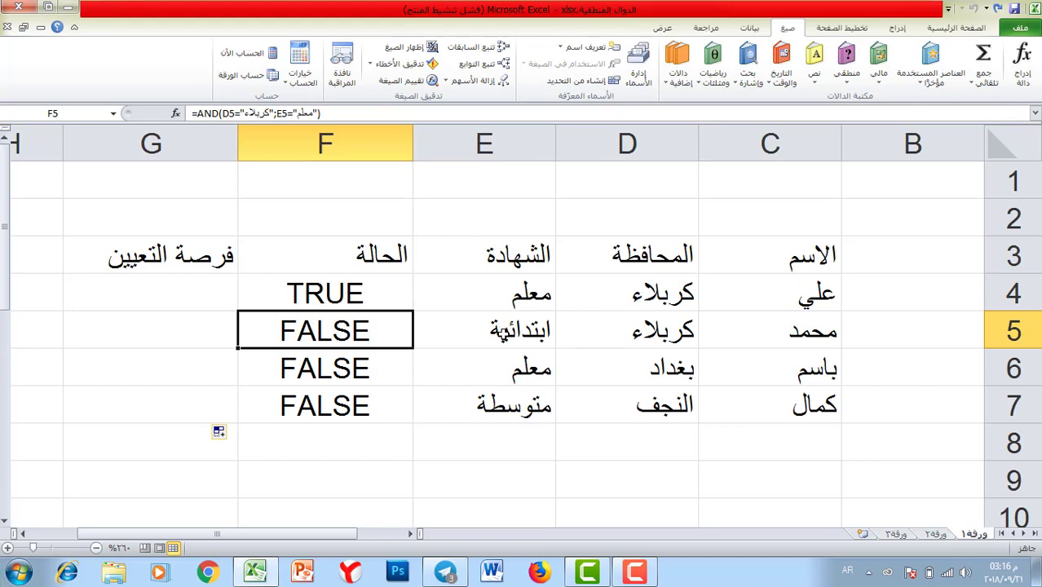
Test the AND formula by entering the certificate معلم in E5, and undo that change
left_click(648, 331)
left_click(517, 334)
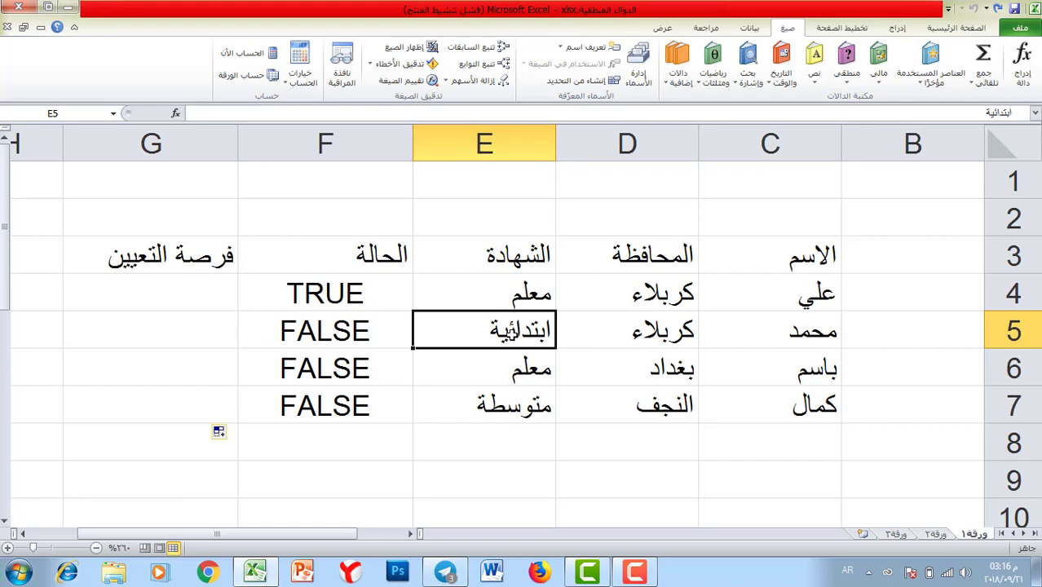
type("معلم")
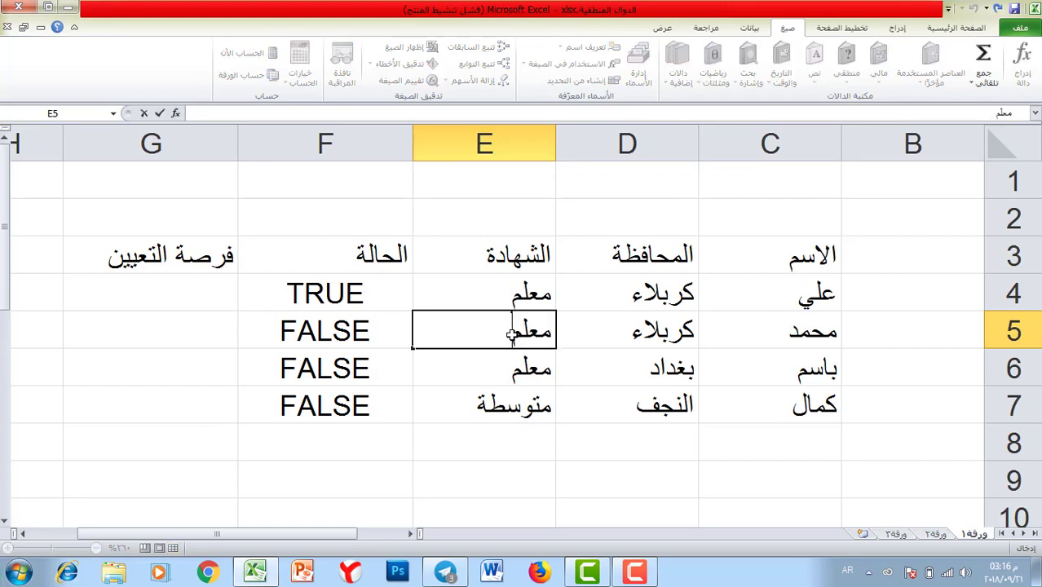
key("Return")
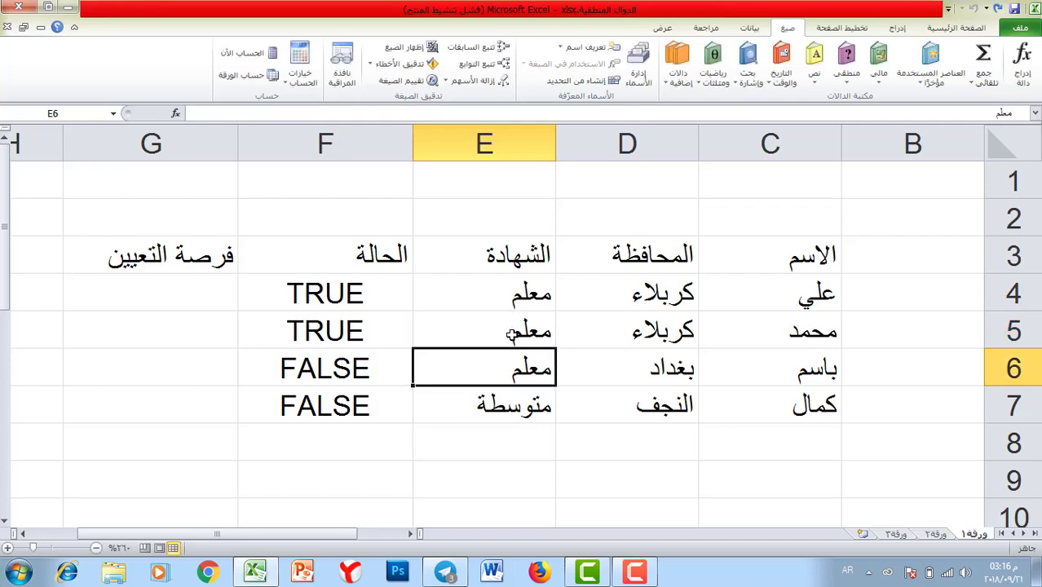
key("ctrl+z")
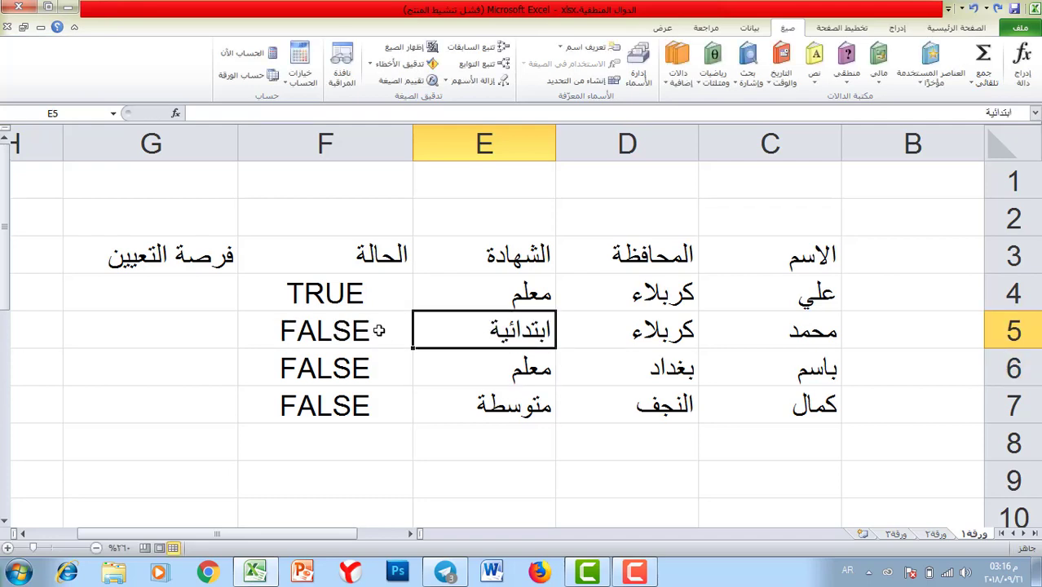
Compare the AND results in rows 5 to 7 with each row's province and certificate
left_click_drag(468, 331, 689, 331)
left_click(331, 371)
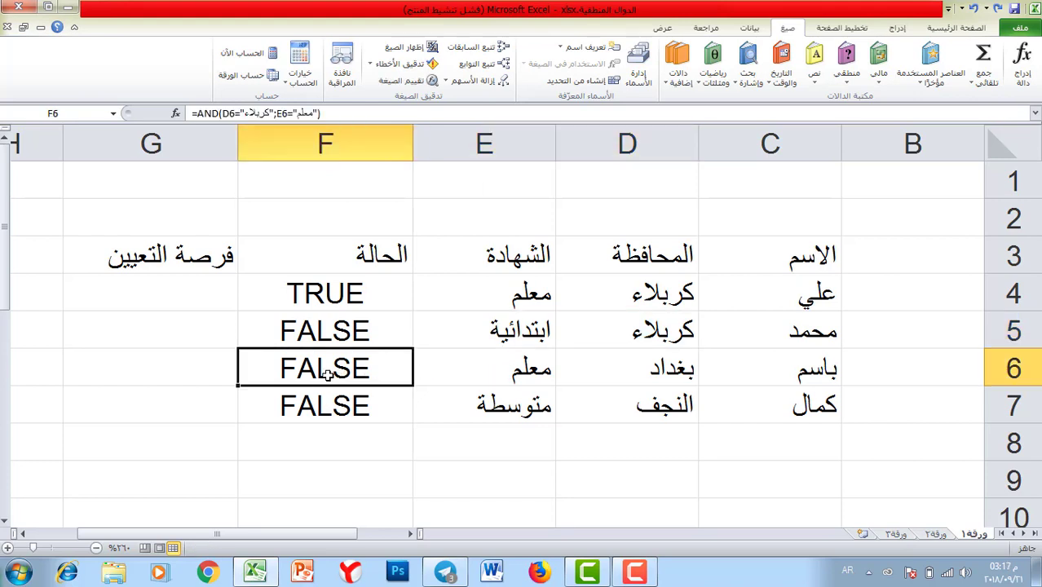
mouse_move(490, 372)
left_mouse_down()
mouse_move(489, 344)
mouse_move(489, 365)
left_mouse_up()
left_click(656, 371)
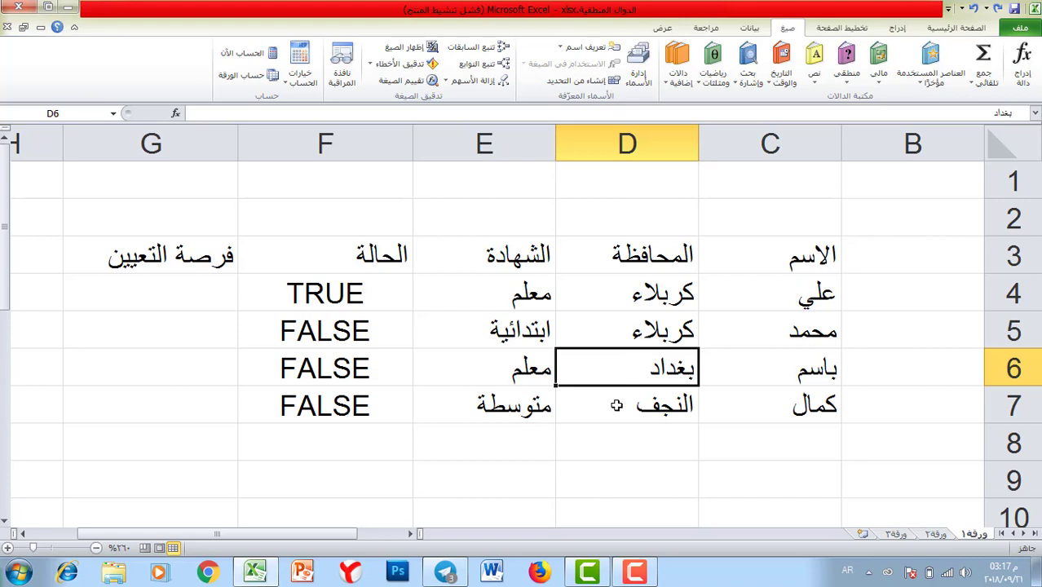
left_click(314, 404)
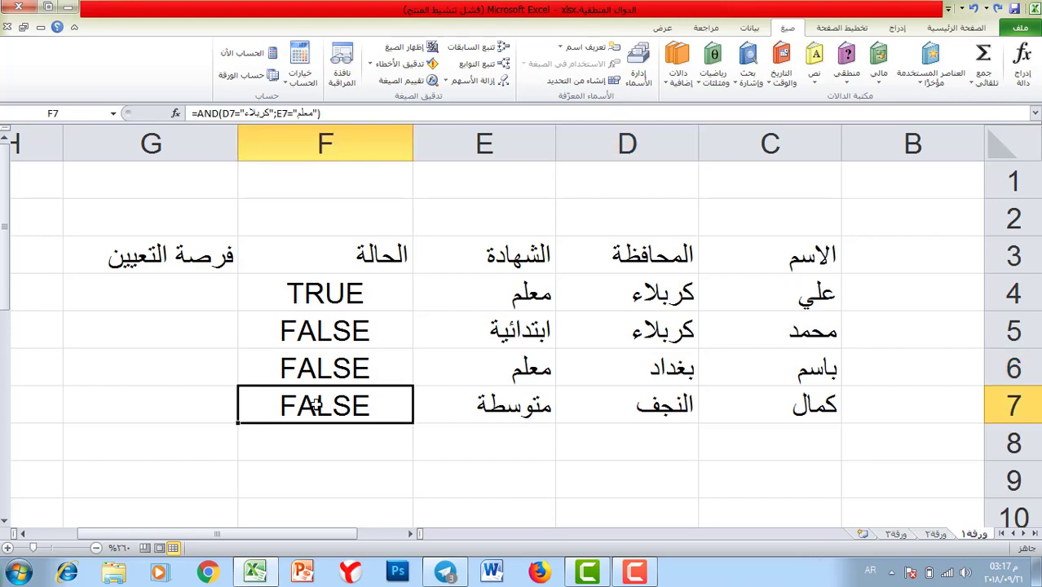
left_click(510, 406)
left_click(330, 406)
left_click_drag(675, 409, 542, 408)
left_click(658, 409)
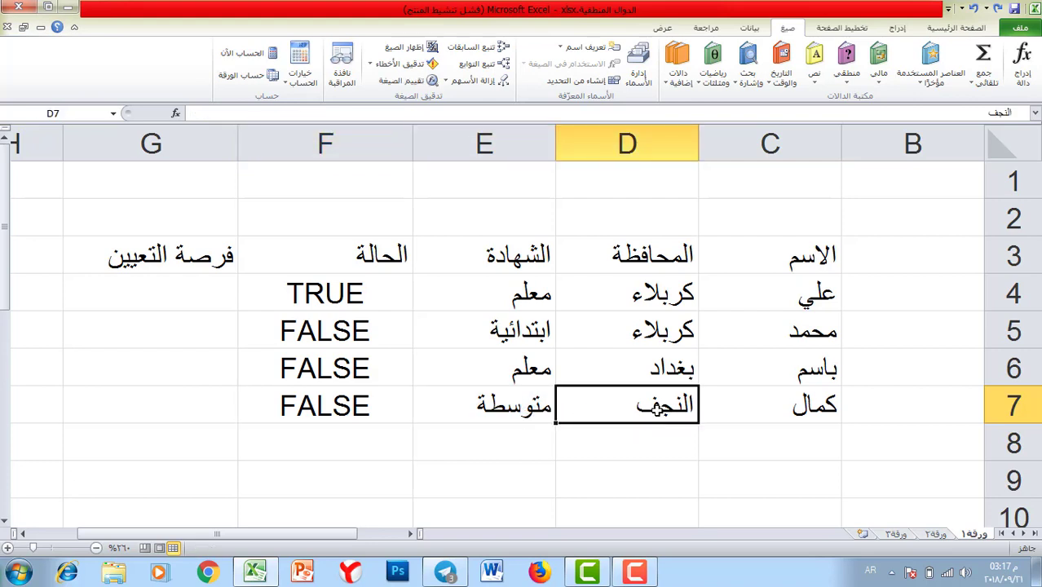
left_click(517, 400)
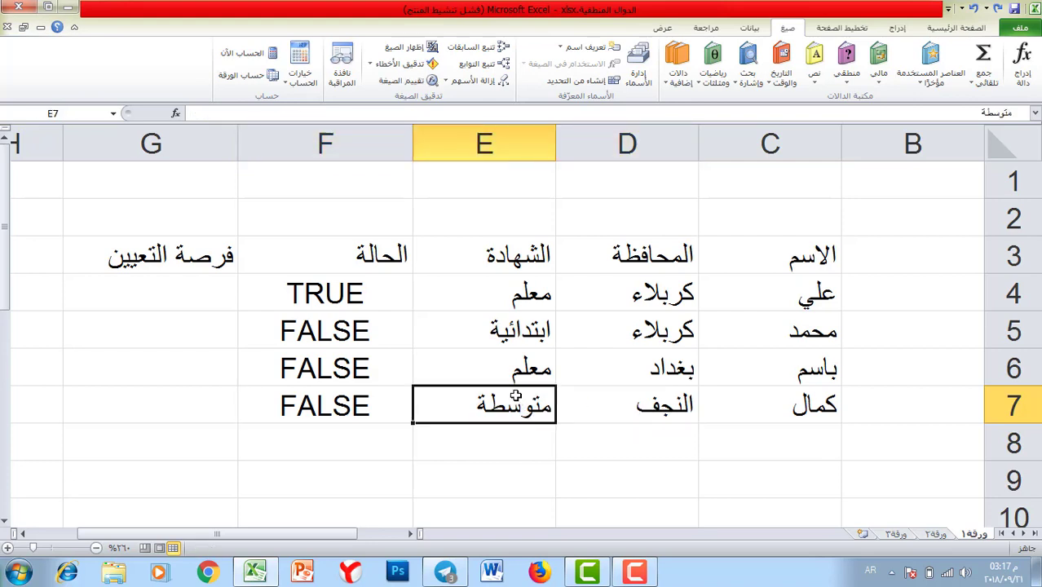
left_click_drag(340, 294, 324, 412)
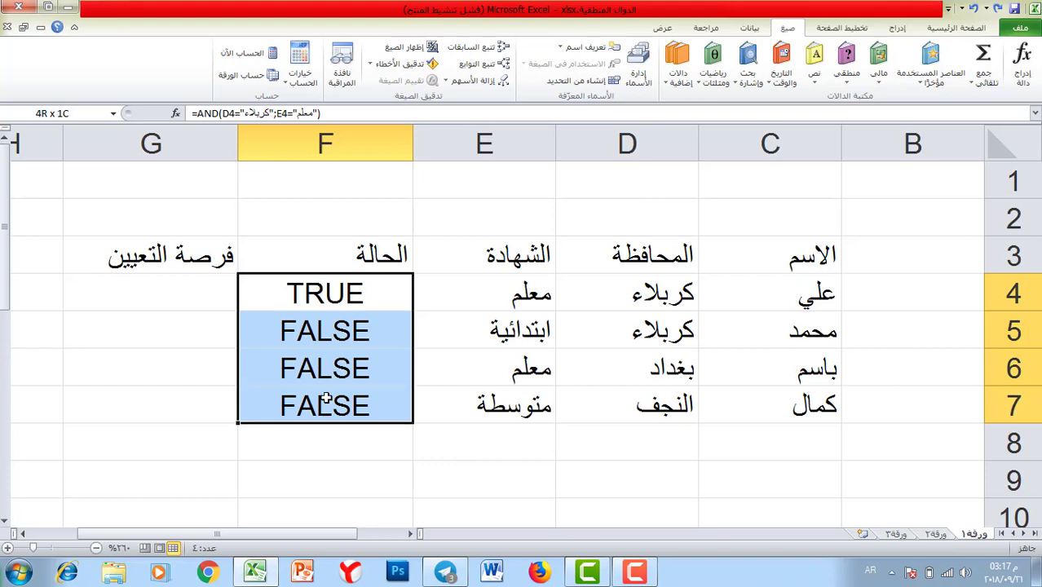
left_click_drag(342, 292, 336, 408)
Insert the logical IF function in cell G4 and move its arguments window clear of the row 4 data
left_click(201, 295)
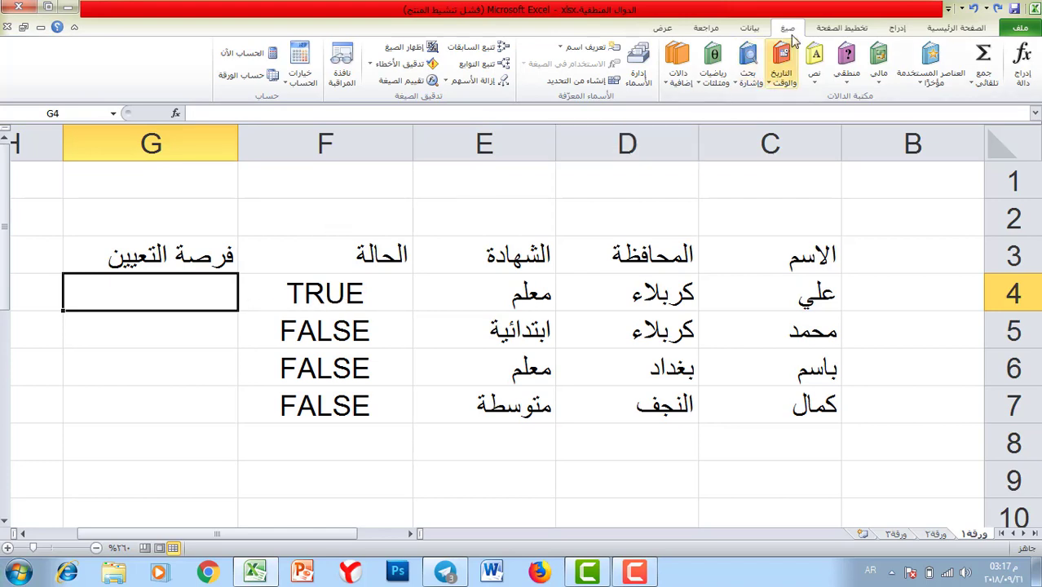
left_click(852, 86)
left_click(827, 133)
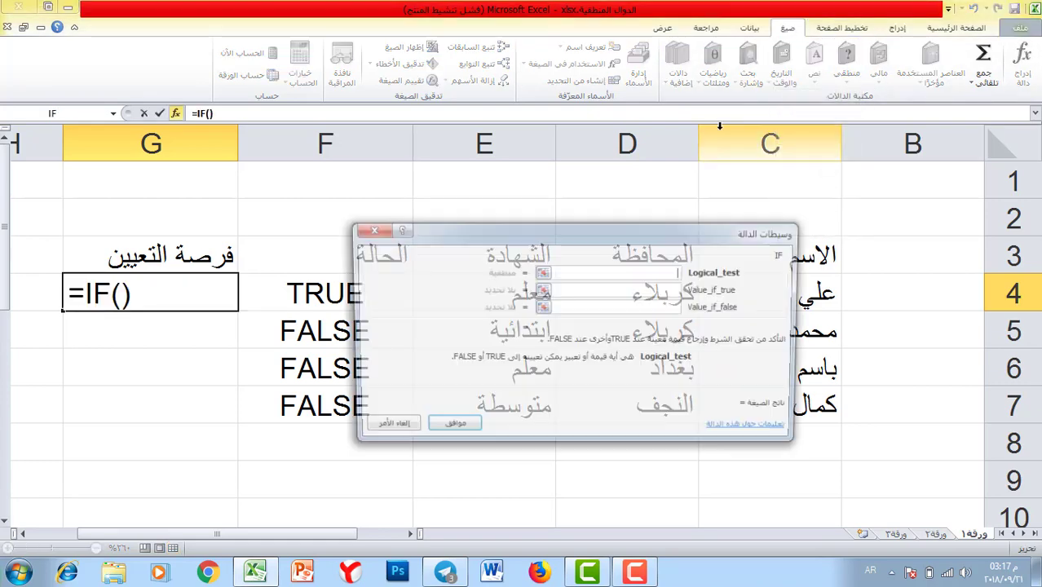
left_click_drag(554, 235, 249, 392)
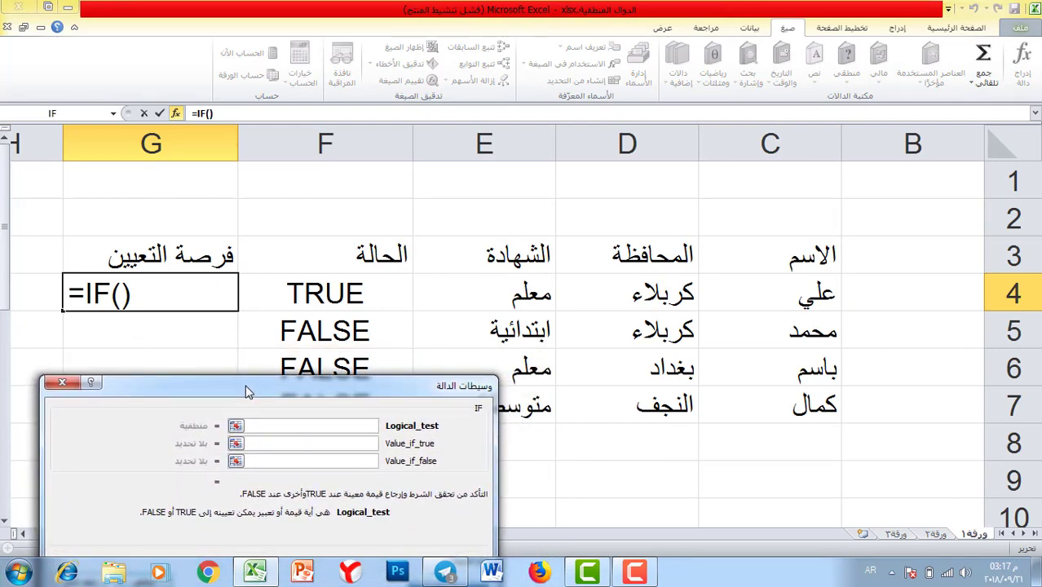
Set the IF function's logical test to F4=true
left_click(322, 291)
type("=")
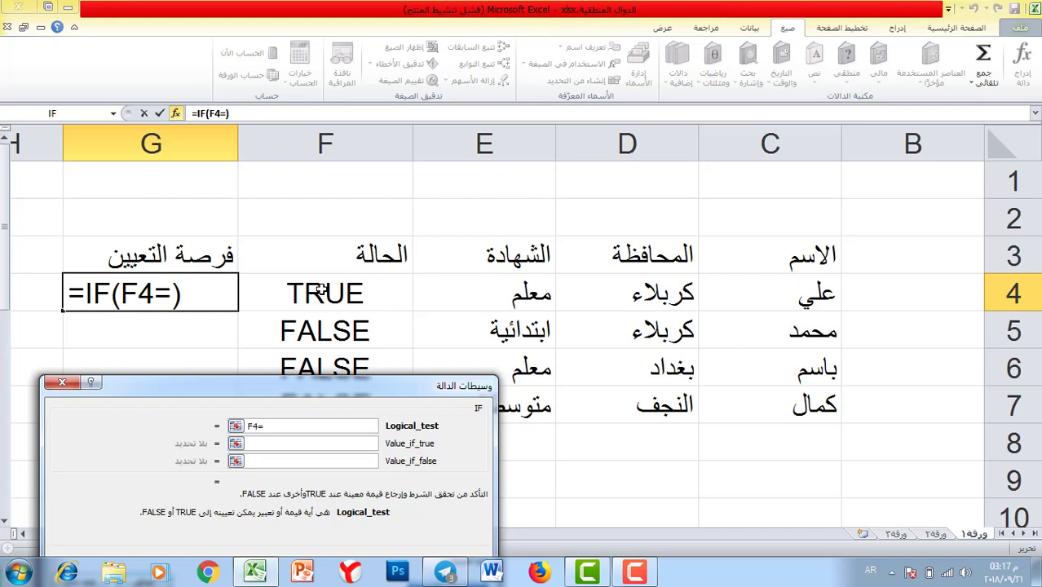
type("ف")
key("BackSpace")
key("alt+shift")
type("tr")
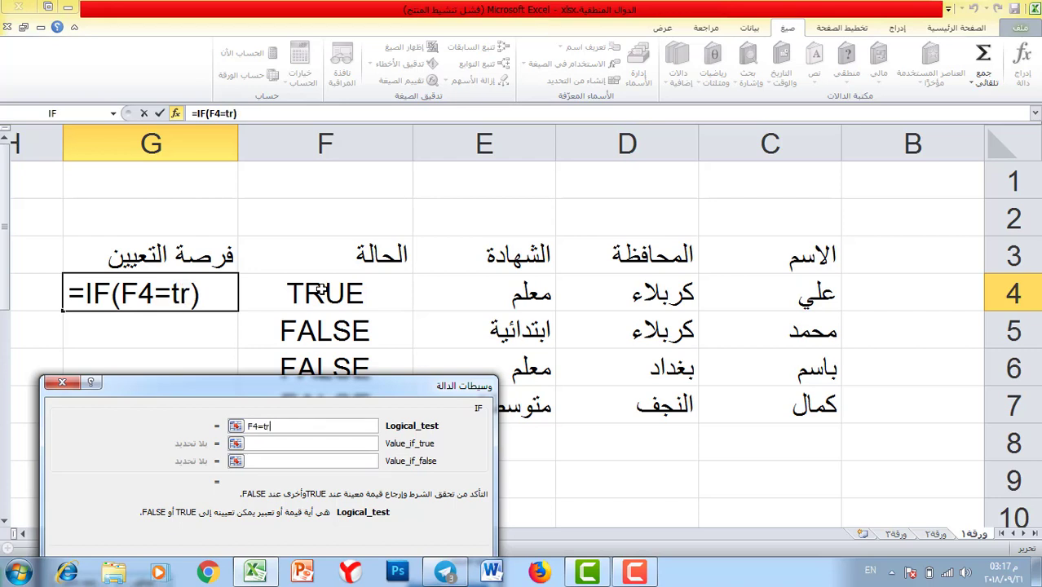
type("ue")
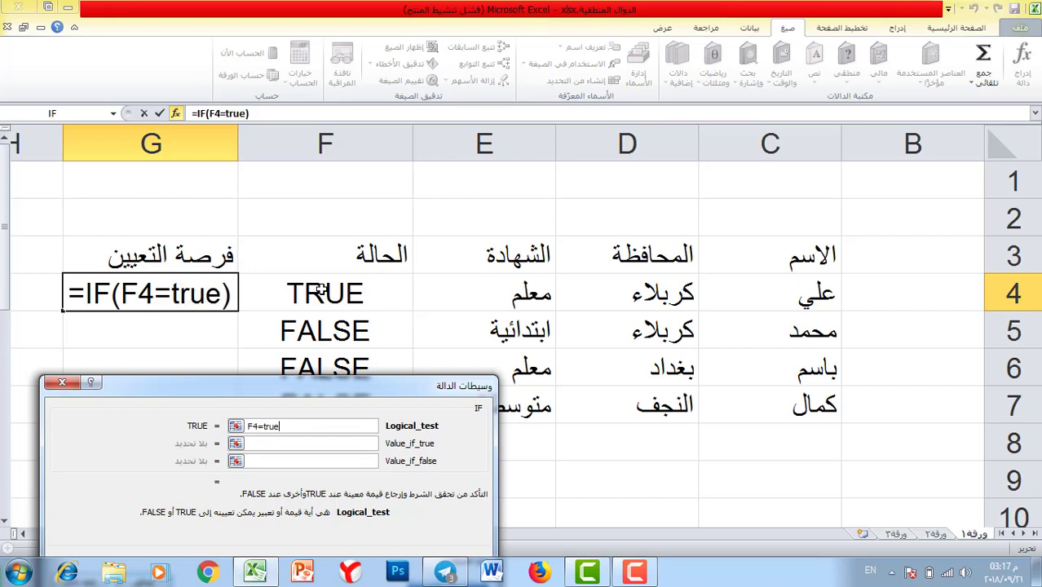
Set the IF function's value if true to مقبول
left_click(272, 445)
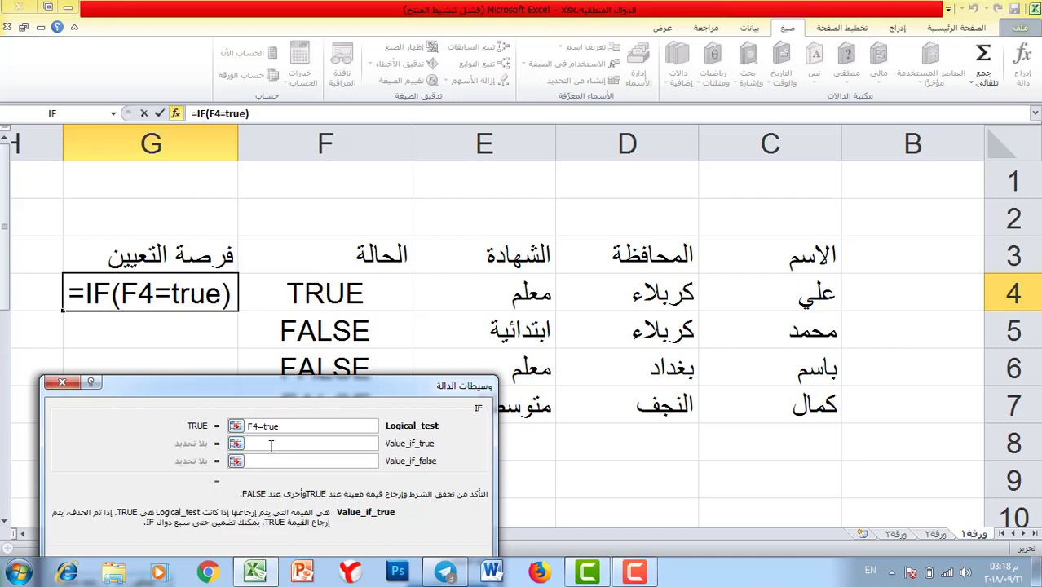
left_click(271, 446)
key("alt+shift")
type("مقبول")
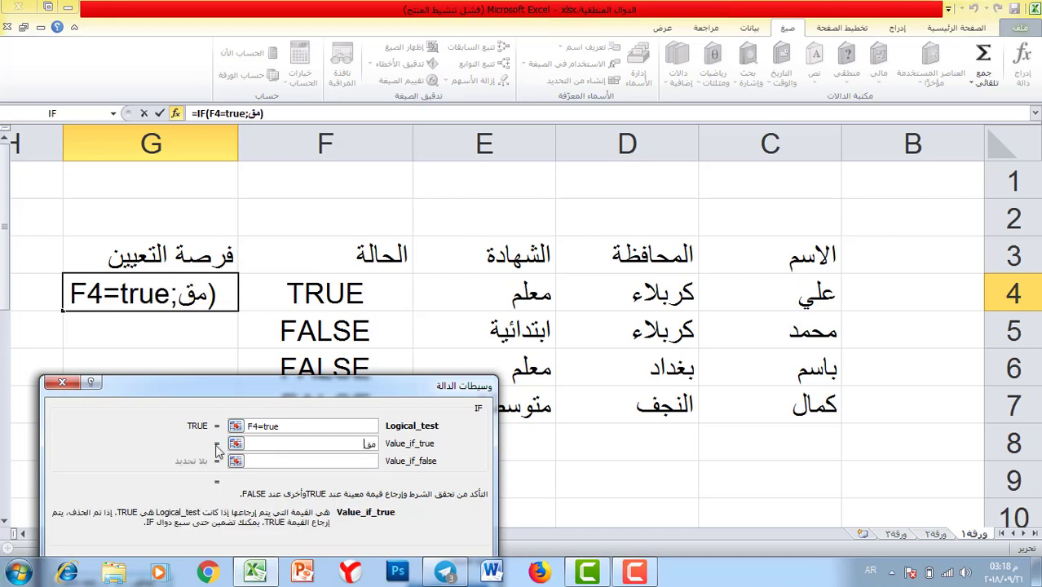
Set the IF function's value if false to مرفوض, confirm it and copy the formula from G4 down to G7
left_click(265, 463)
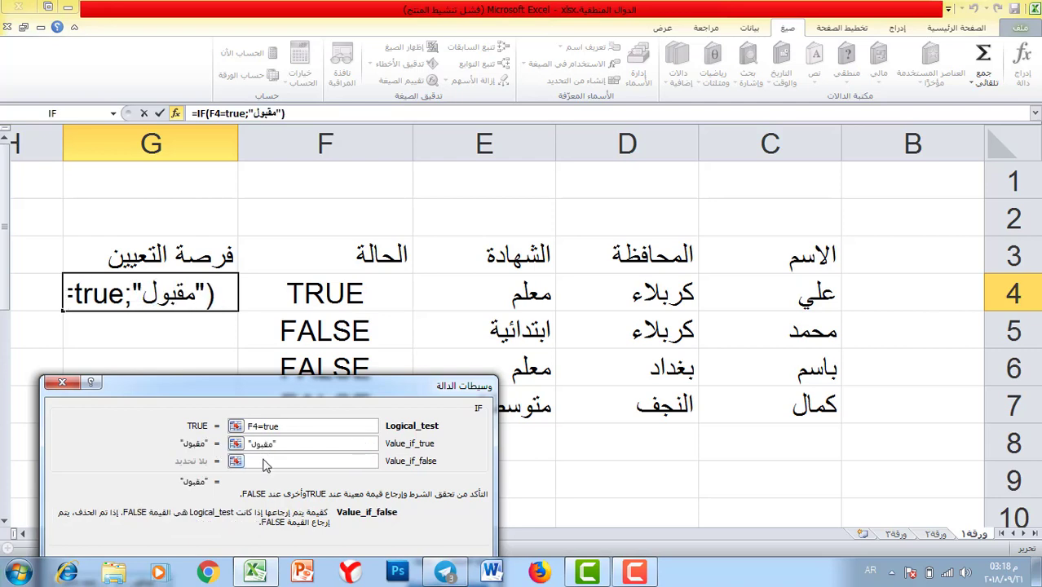
type("مرفوض")
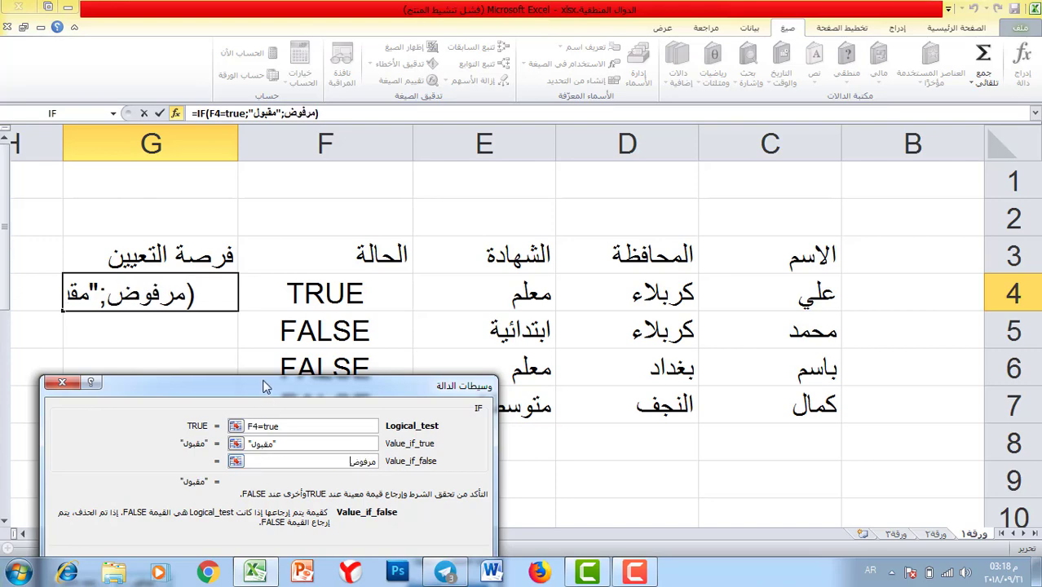
left_click_drag(263, 384, 286, 256)
left_click(161, 455)
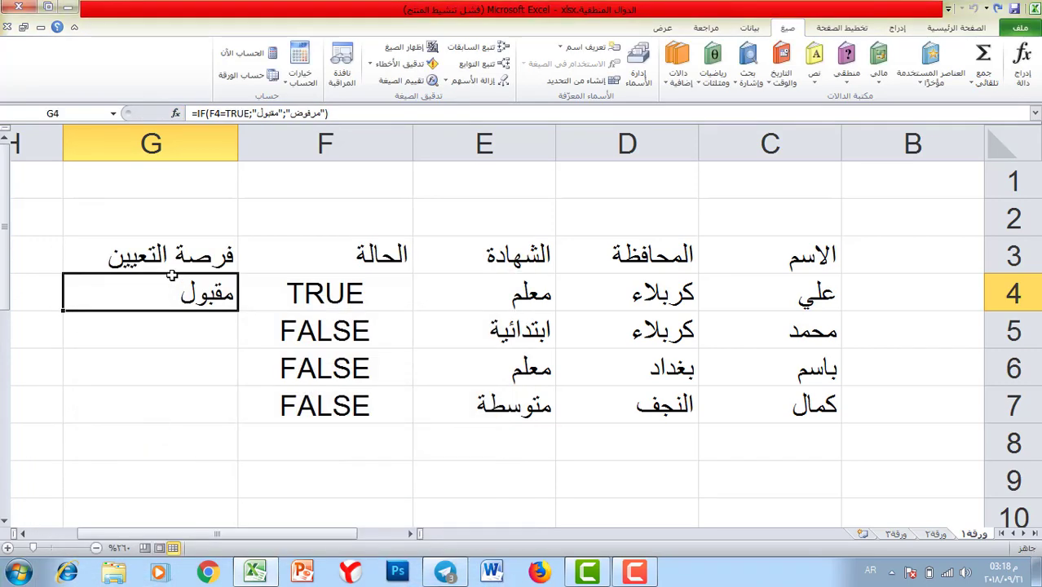
left_click_drag(63, 309, 53, 419)
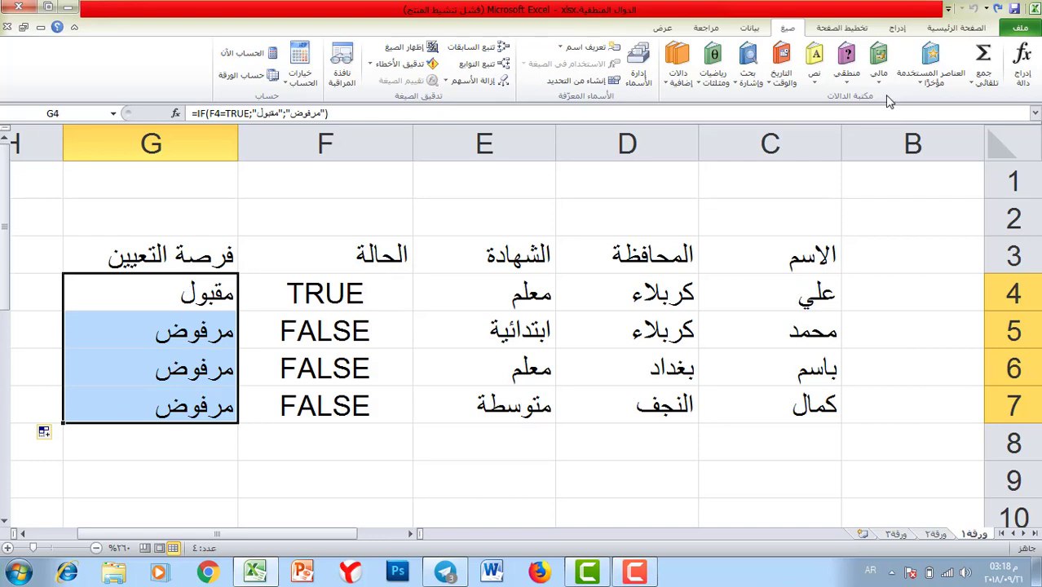
Add conditional formatting to G4:G7 that gives cells containing the text مقبول a green fill with dark green text
left_click(953, 27)
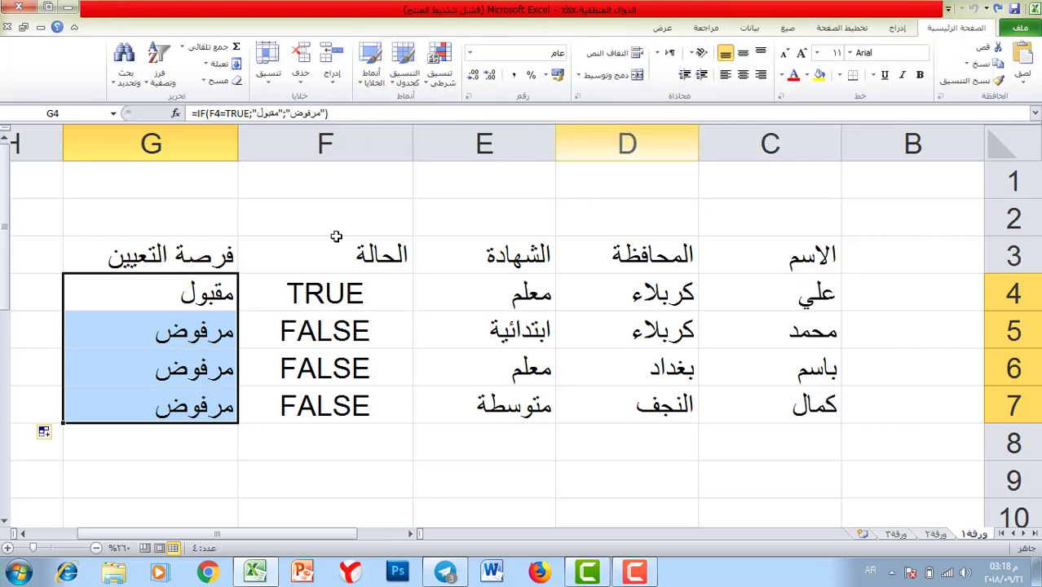
left_click_drag(204, 295, 173, 411)
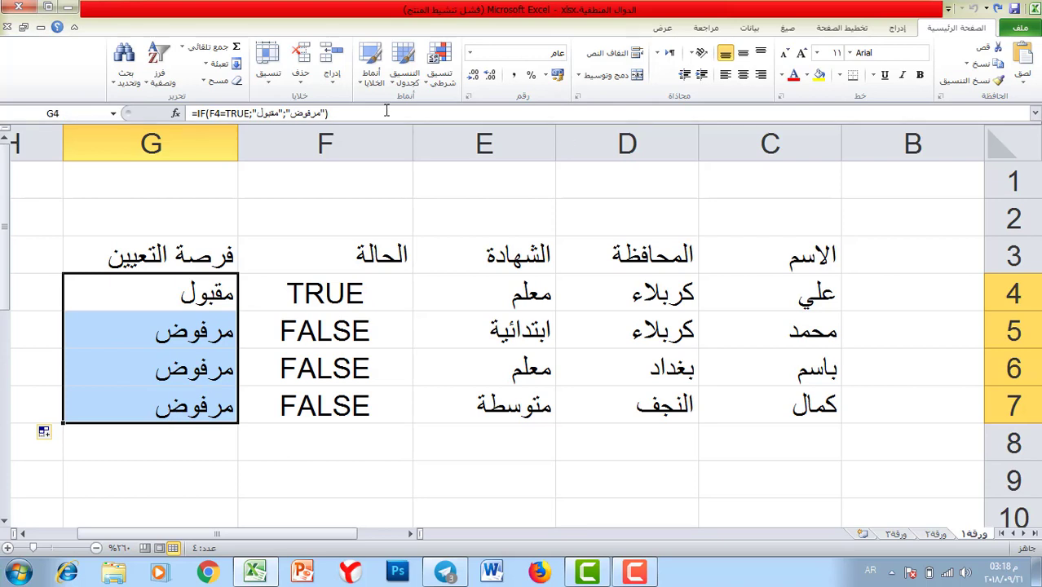
left_click(439, 78)
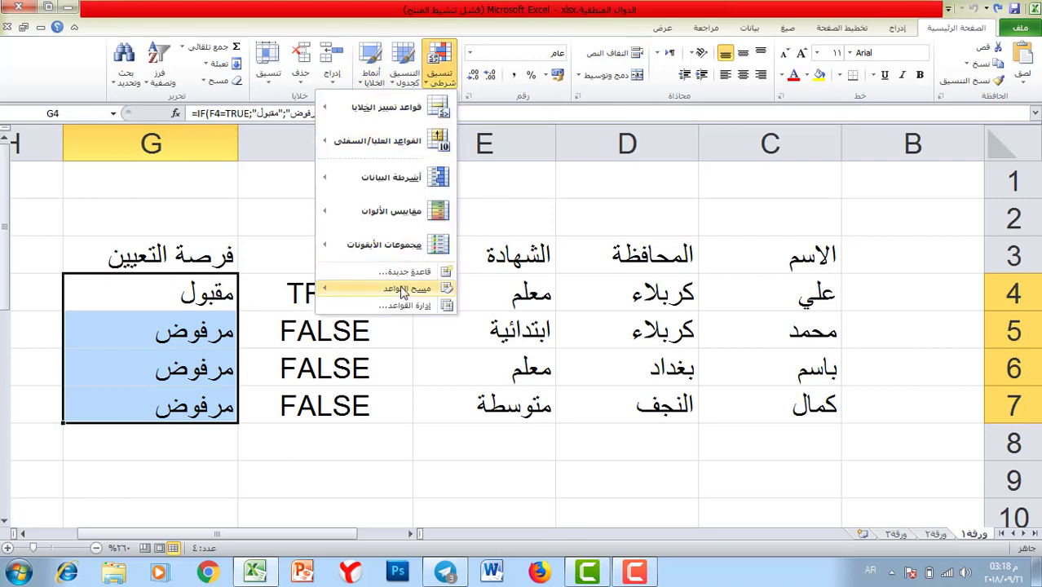
mouse_move(401, 117)
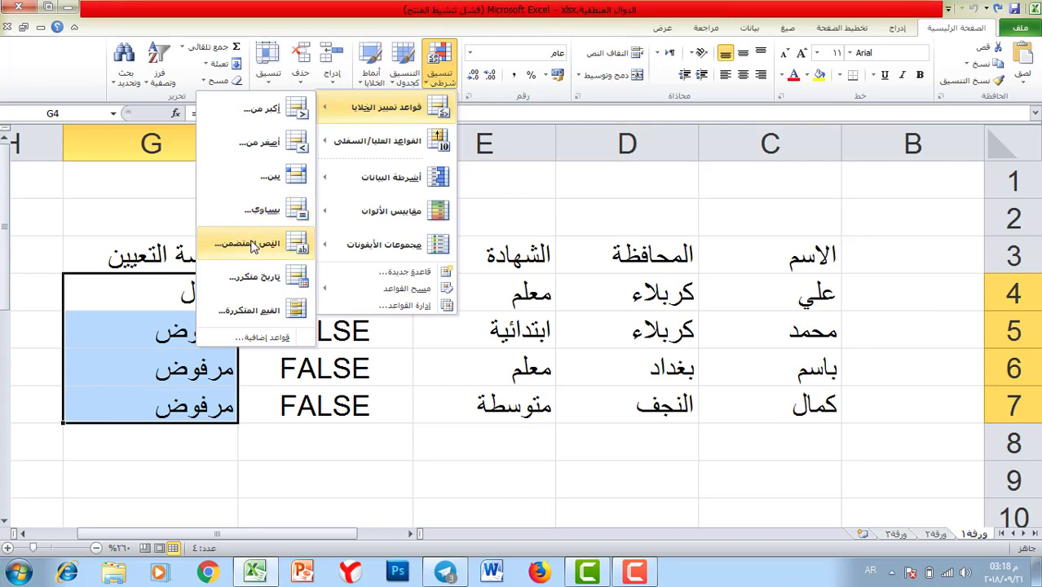
left_click(251, 244)
type("مقبول")
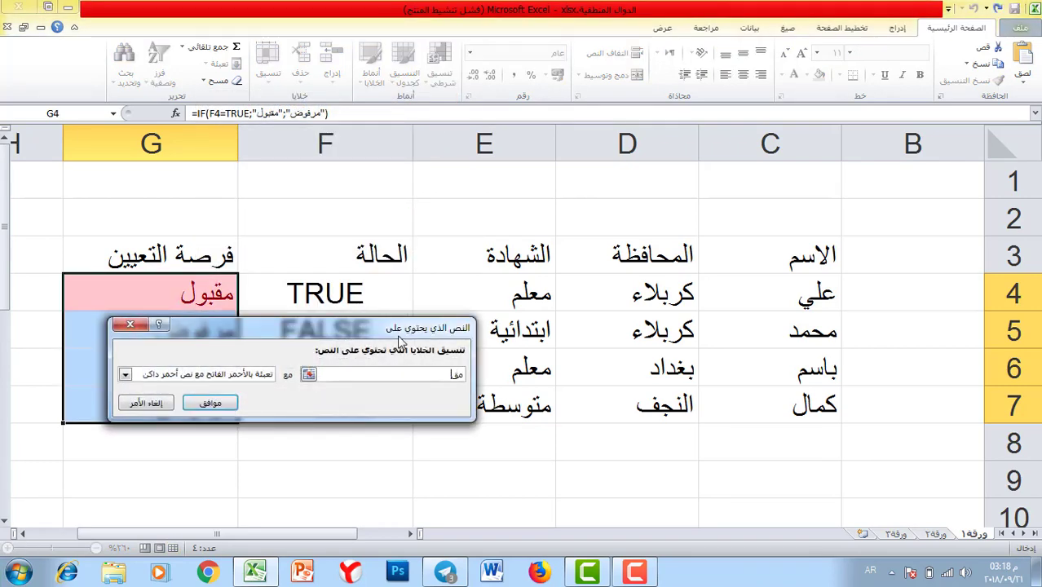
left_click(125, 374)
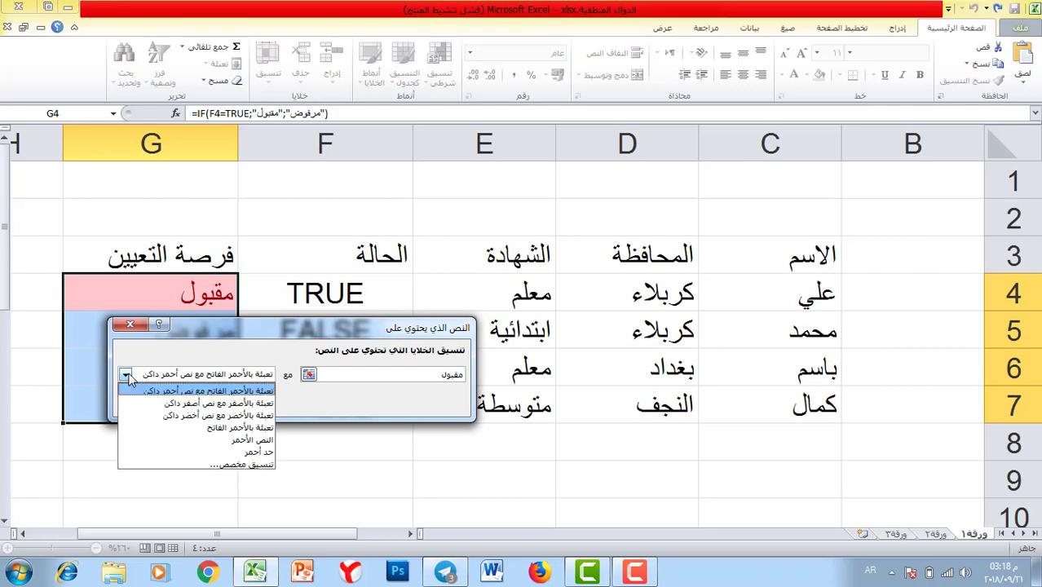
left_click(219, 415)
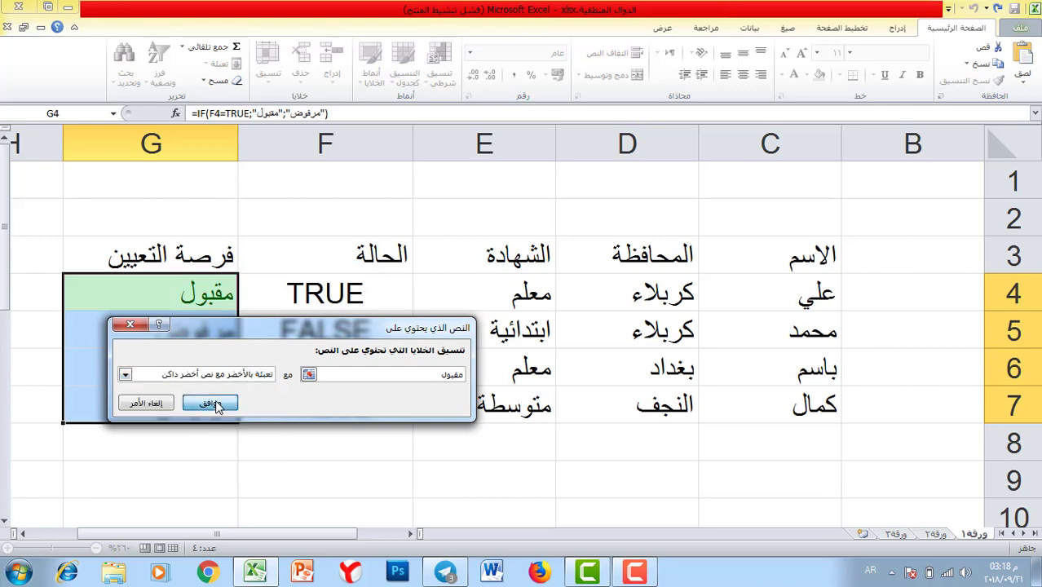
left_click(217, 405)
left_click(201, 450)
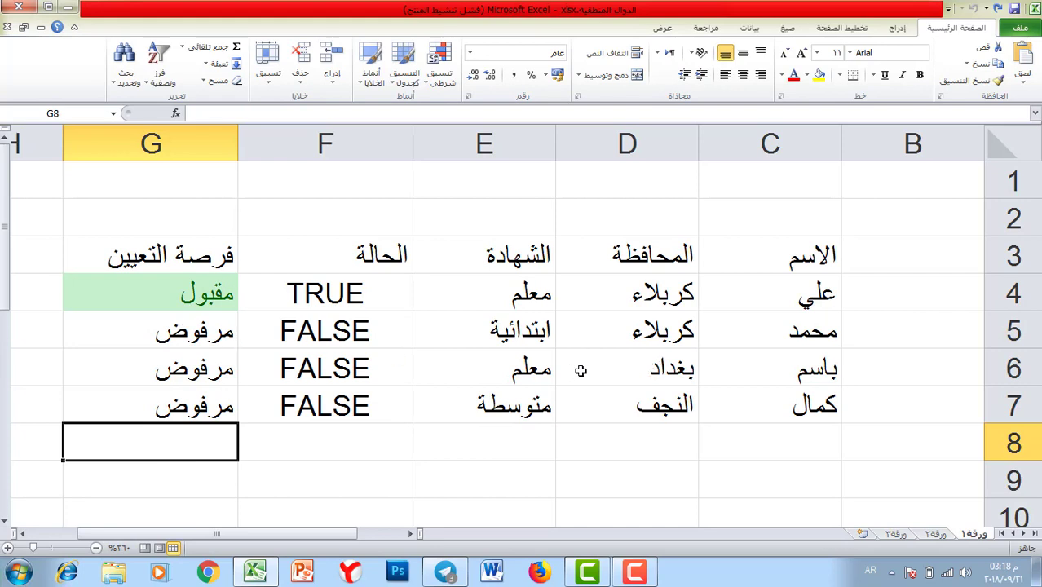
Change the certificate in E5 to معلم and check the resulting status and appointment chance in row 5
left_click(548, 330)
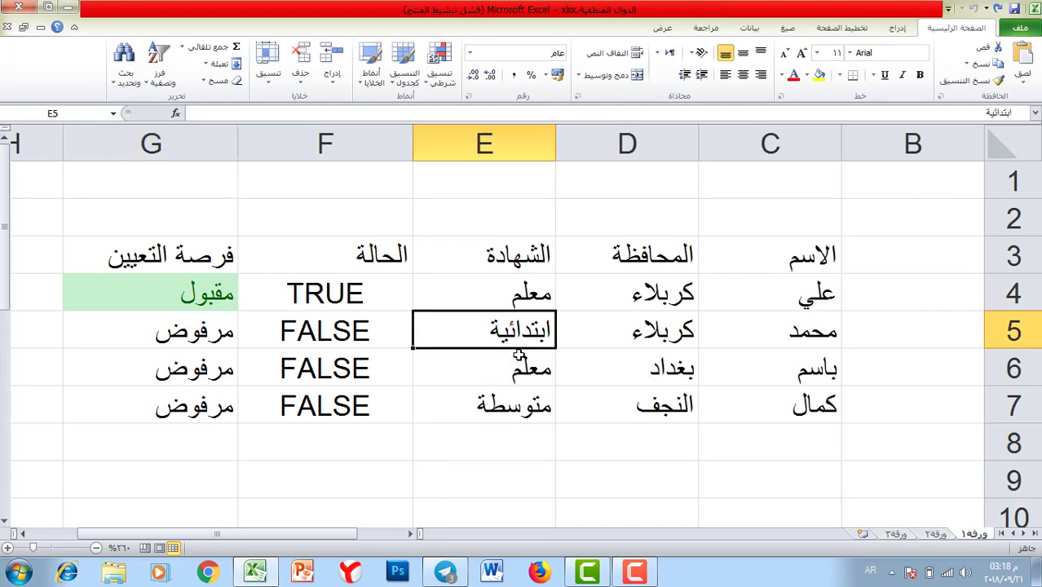
type("معلم")
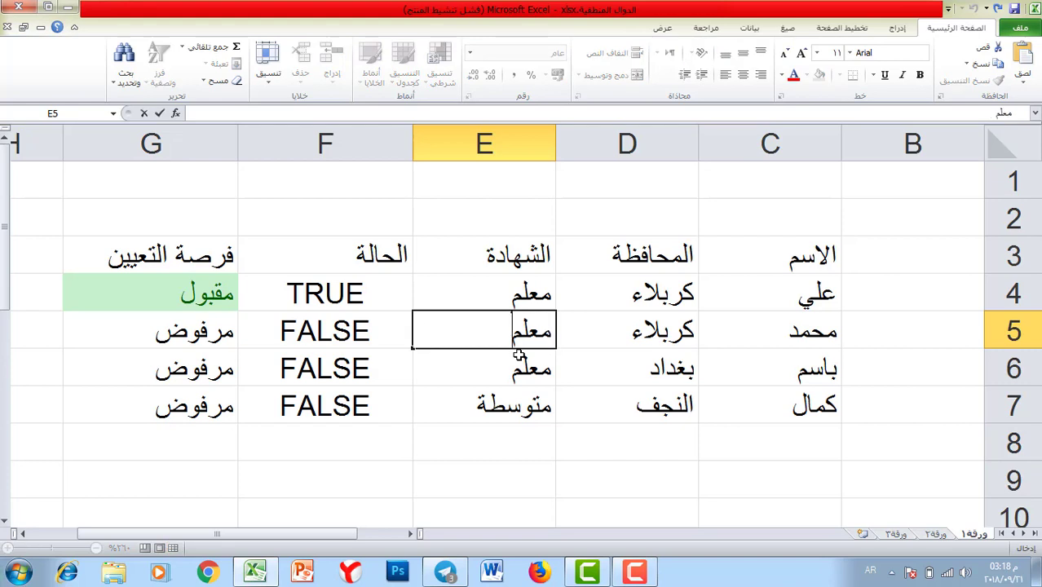
key("Return")
left_click(345, 341)
left_click(205, 331)
left_click_drag(345, 288, 325, 400)
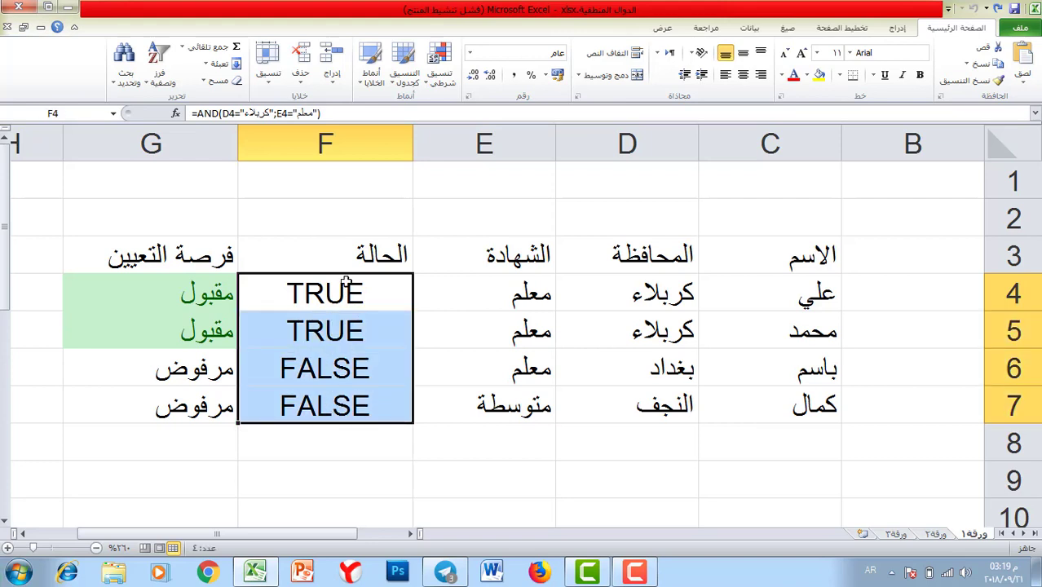
Hide column F, which holds the AND status results of the first table
left_click(324, 140)
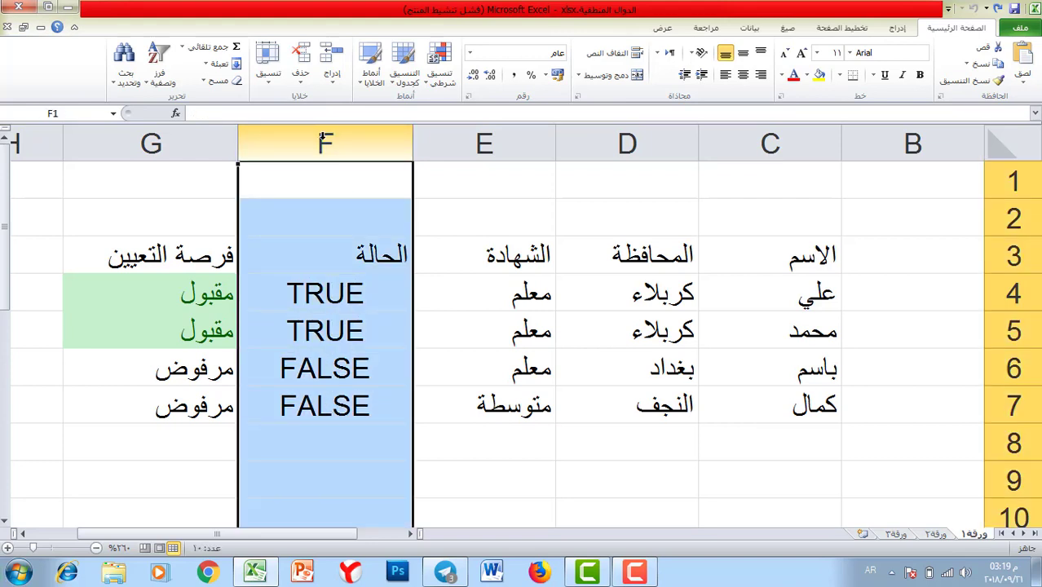
right_click(324, 140)
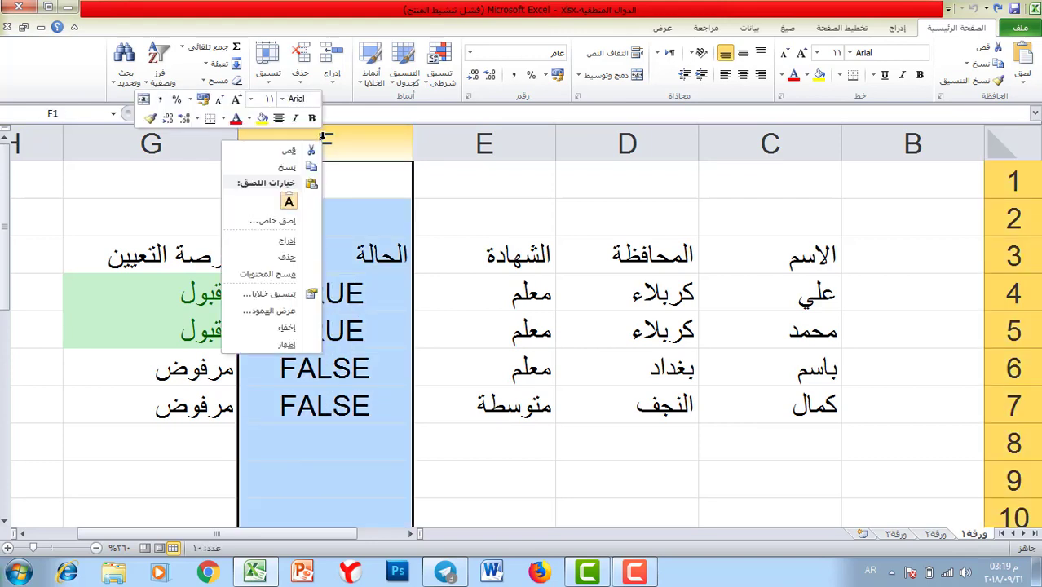
left_click(273, 329)
left_click(333, 392)
left_click(338, 440)
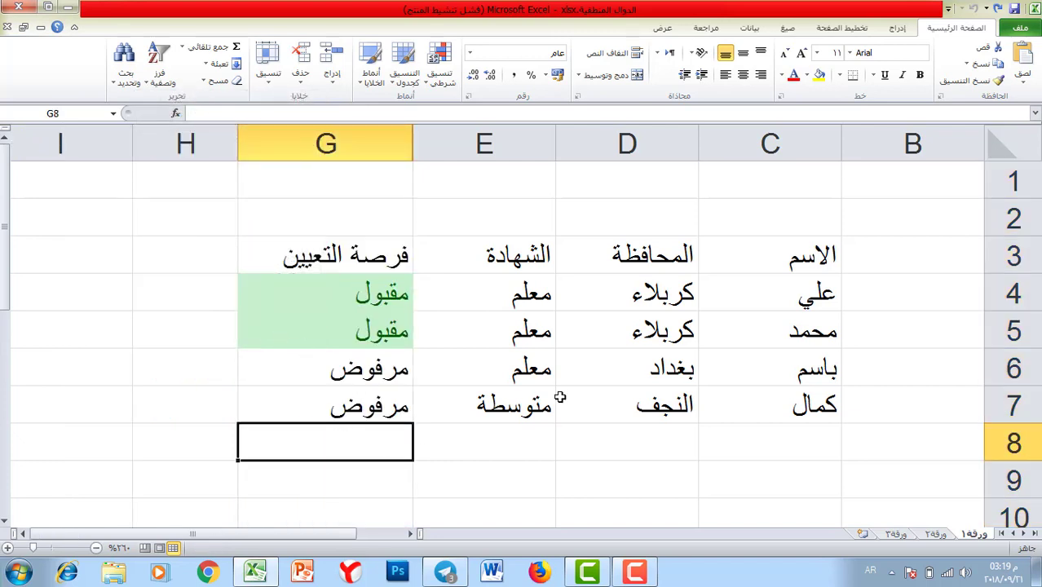
left_click_drag(377, 298, 359, 409)
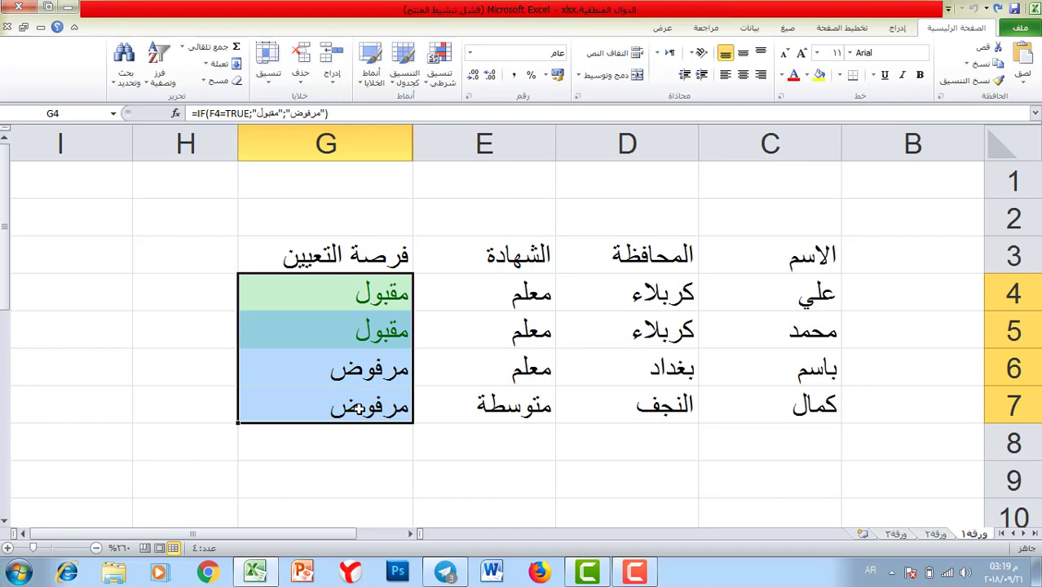
left_click(345, 430)
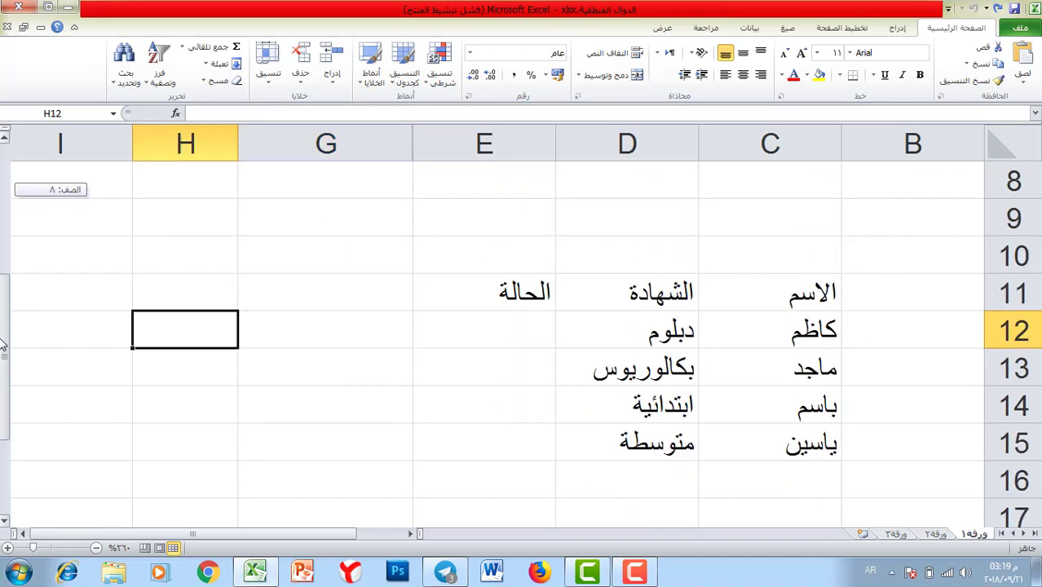
Insert the logical OR function in E12, the first الحالة cell of the second table
left_click_drag(5, 196, 2, 363)
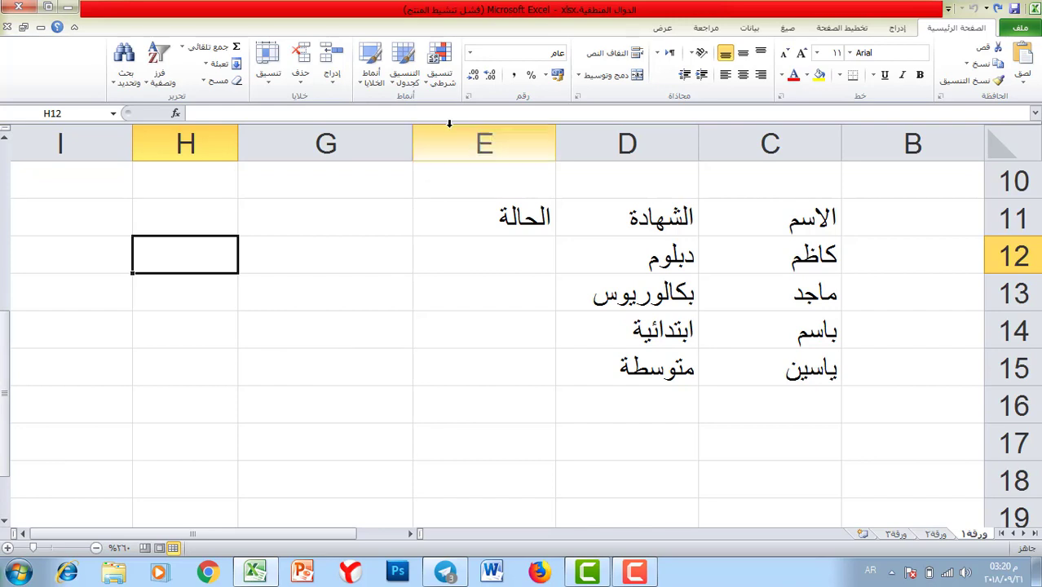
left_click(530, 256)
left_click_drag(600, 256, 611, 355)
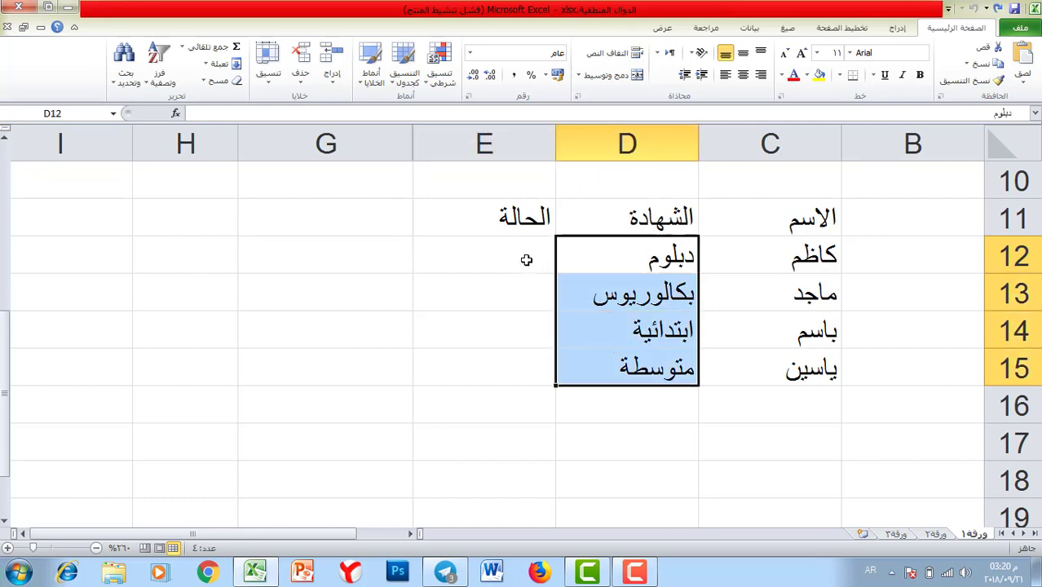
left_click(523, 256)
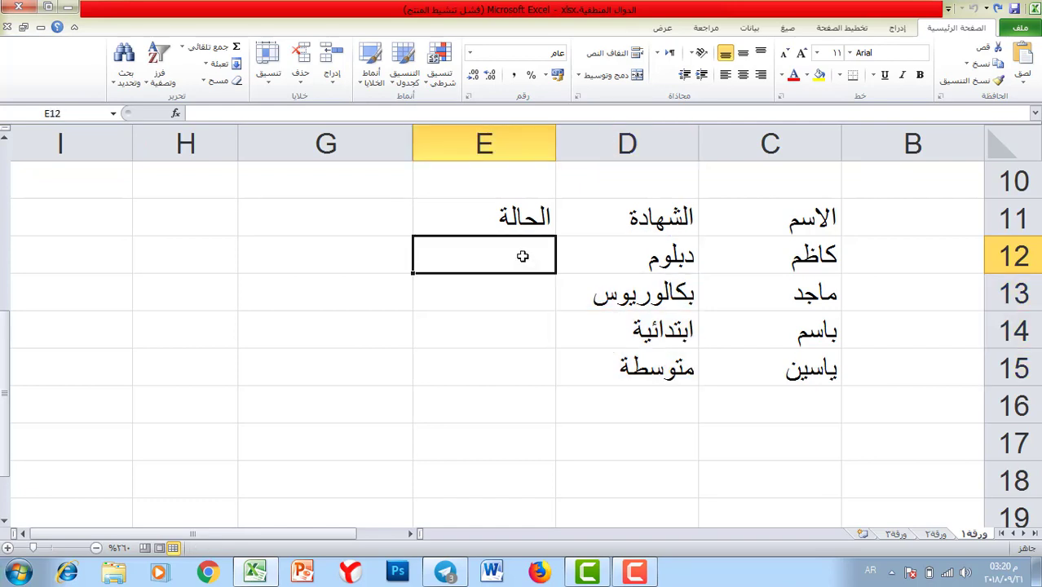
left_click(787, 30)
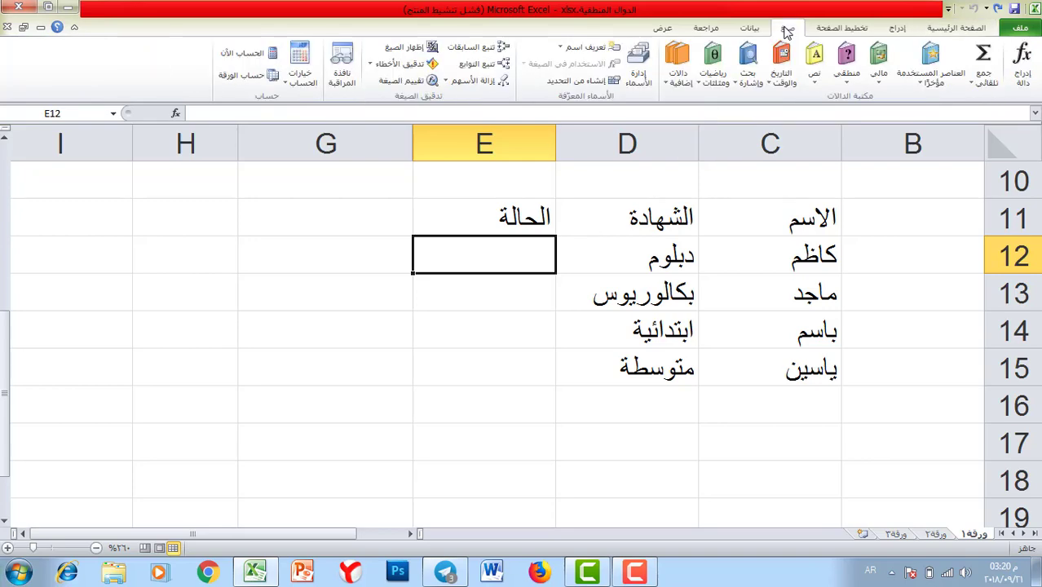
left_click(852, 71)
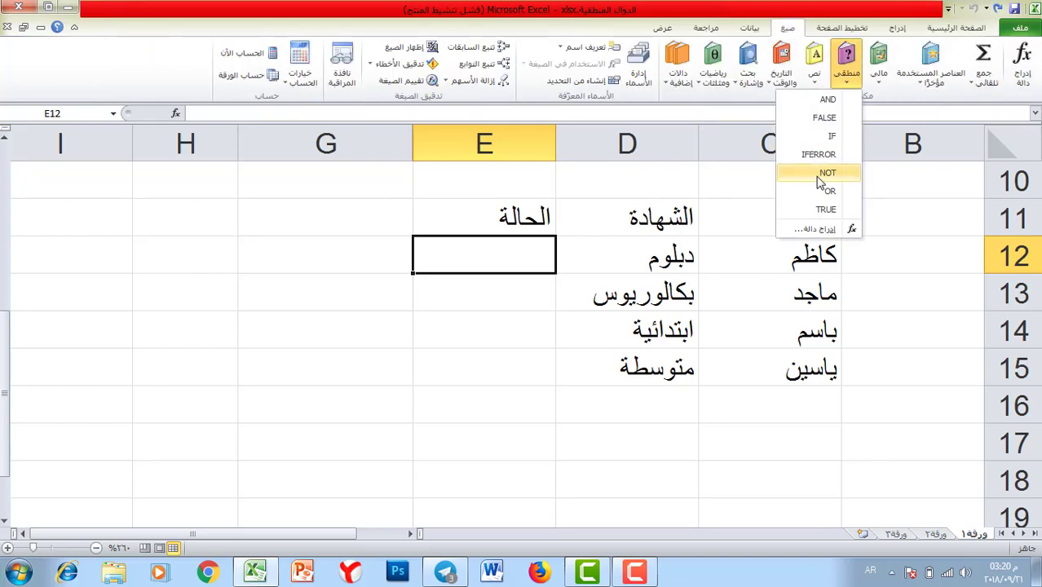
left_click(825, 192)
left_click_drag(473, 238, 302, 245)
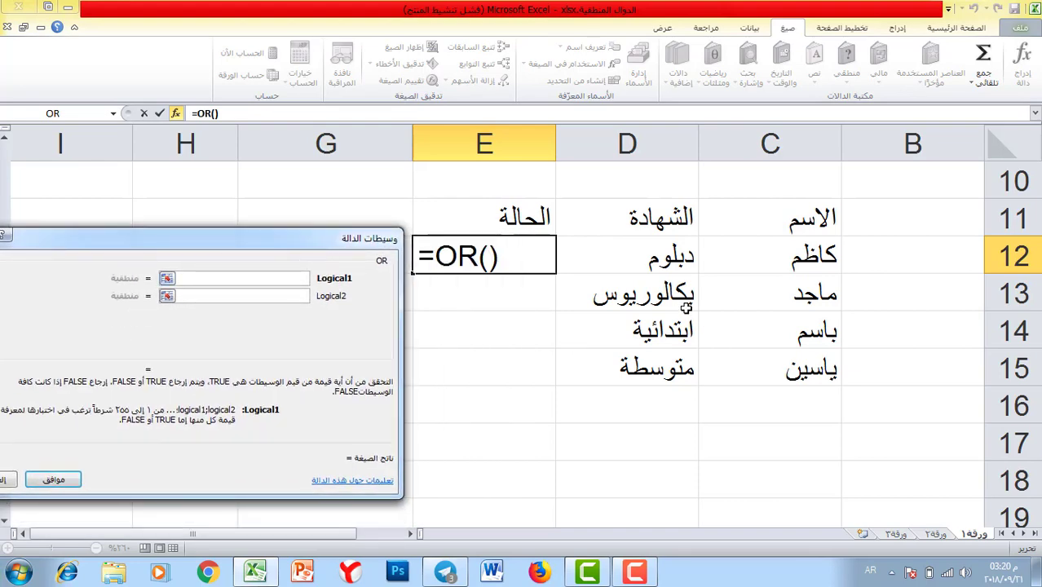
Set the OR function's first condition to D12="دبلوم"
left_click(664, 259)
type("=")
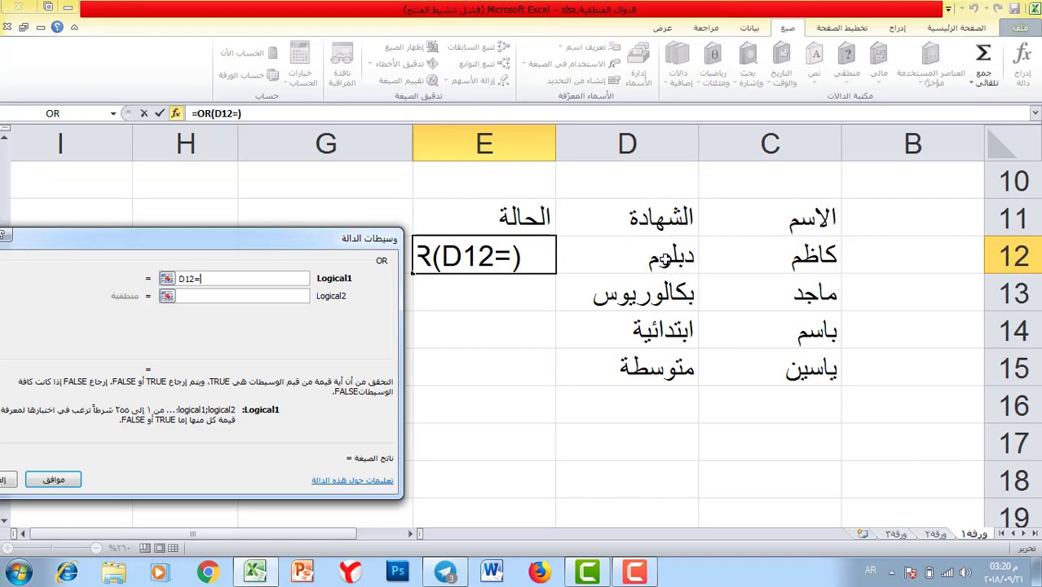
key("alt+shift")
type("\"")
key("alt+shift")
type("دبلوم")
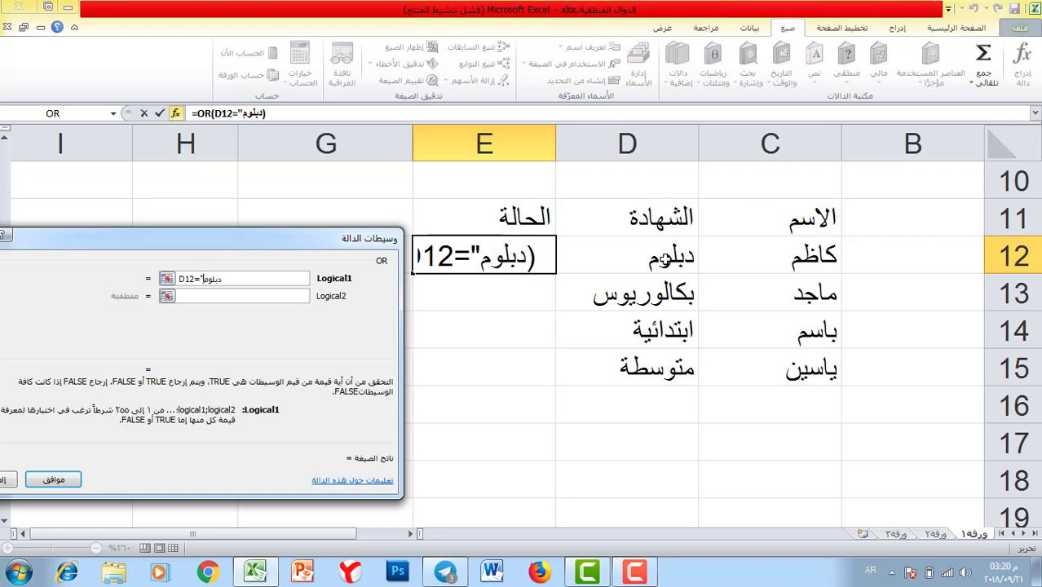
type("\"")
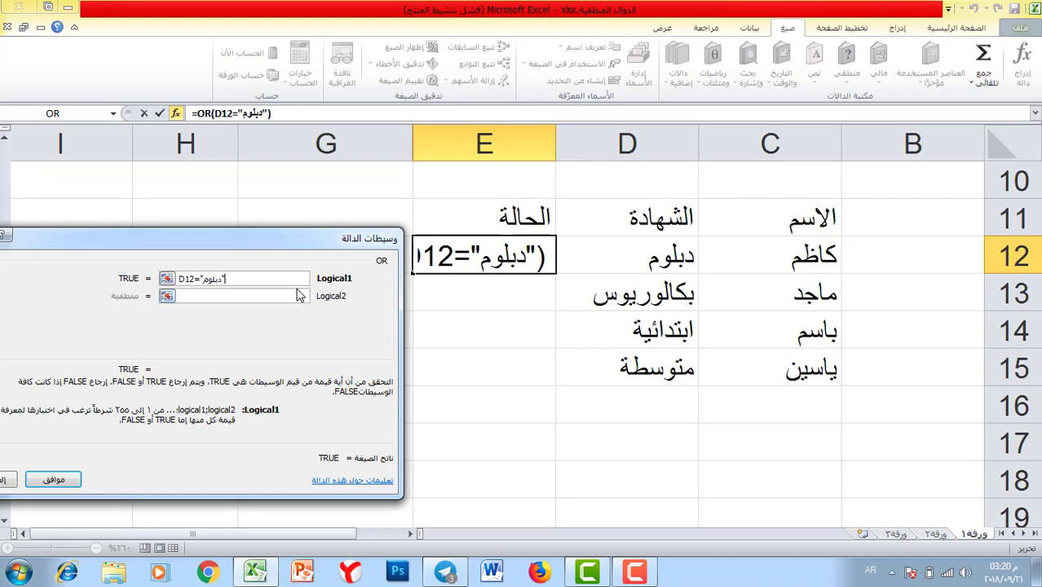
Set the OR function's second condition to D12="بكالوريوس" and confirm the formula
left_click(274, 294)
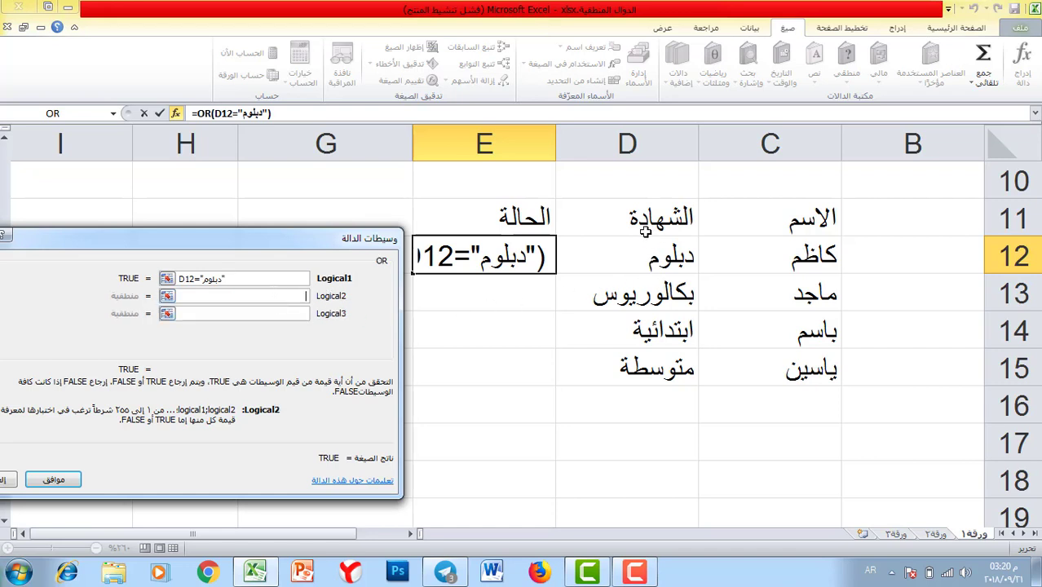
left_click(629, 253)
type("=")
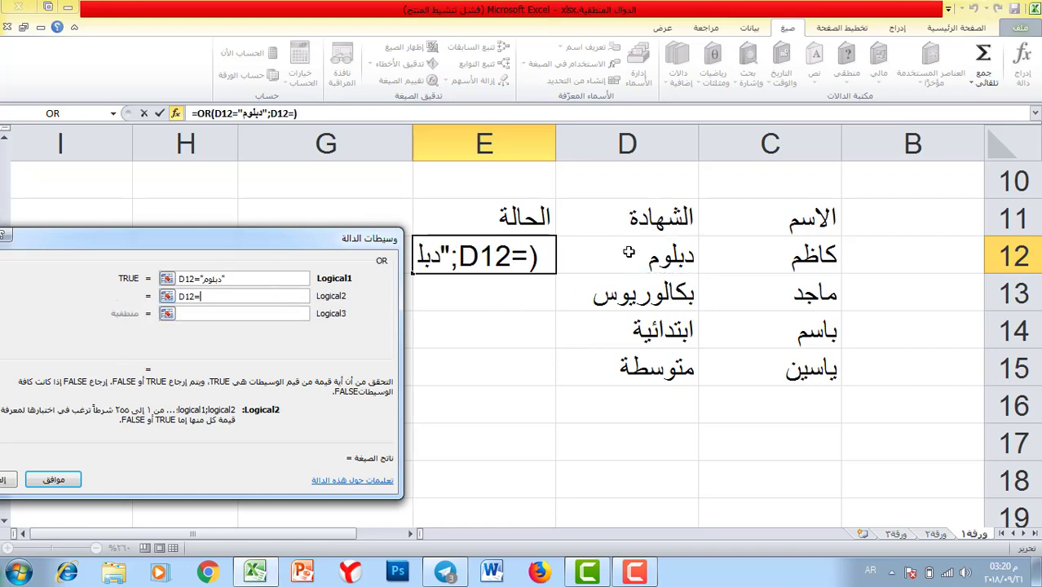
type("\"")
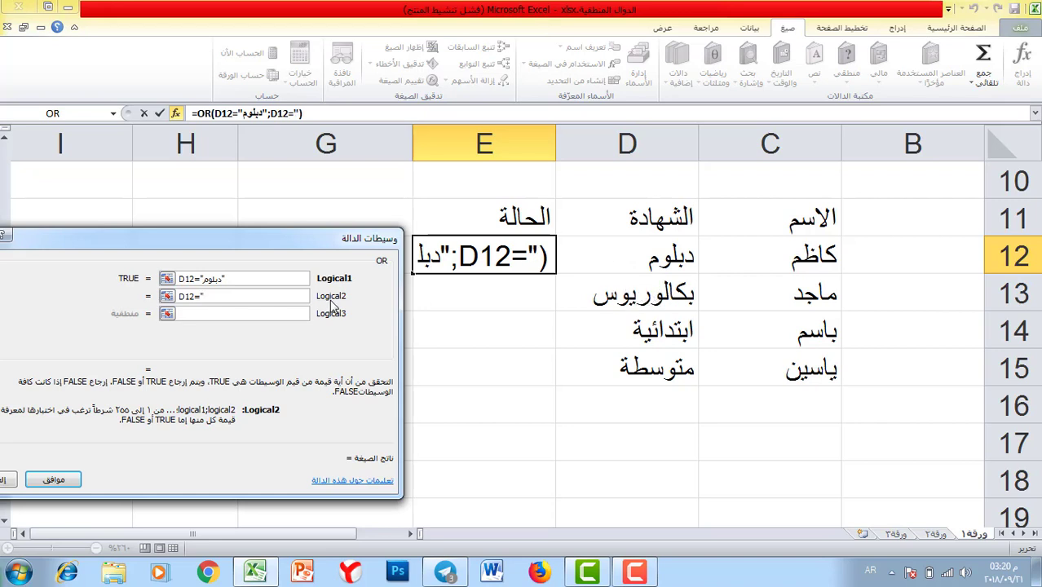
type("بكالوريوس\"")
left_click(53, 479)
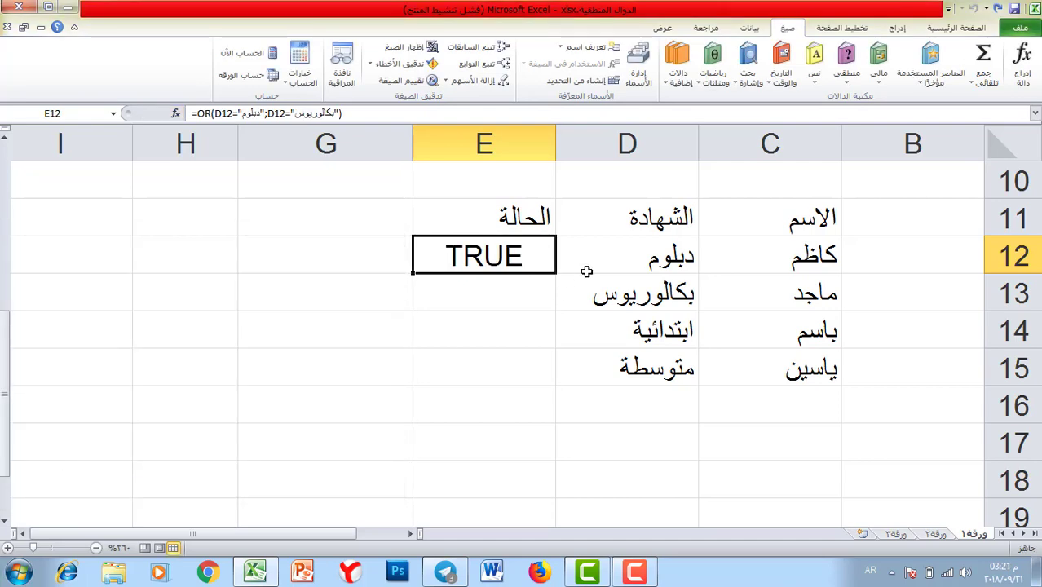
Copy the OR formula from E12 down to E15
left_click(677, 260)
left_click(469, 265)
left_click_drag(414, 274, 418, 303)
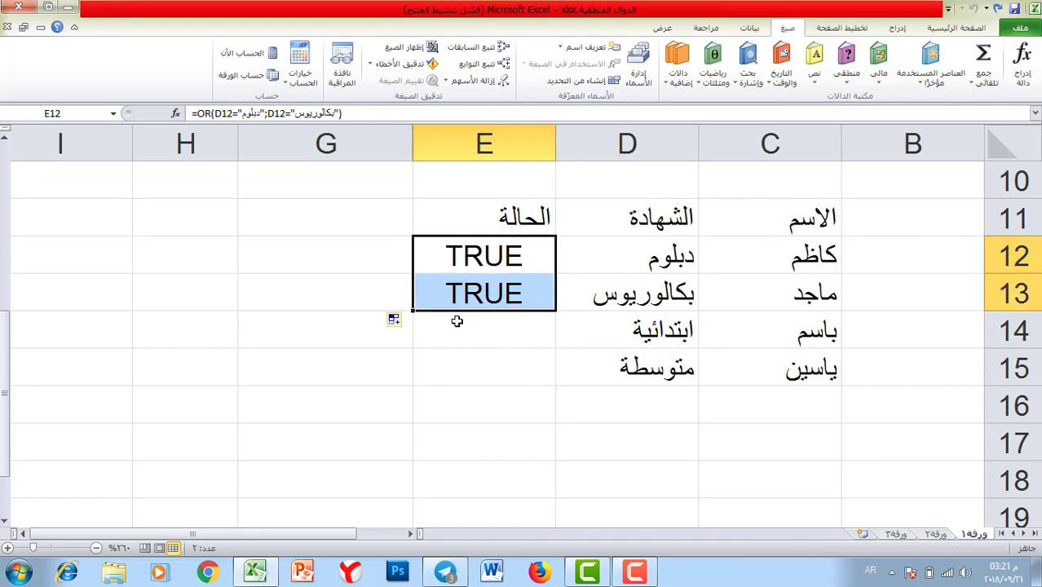
left_click_drag(415, 312, 417, 347)
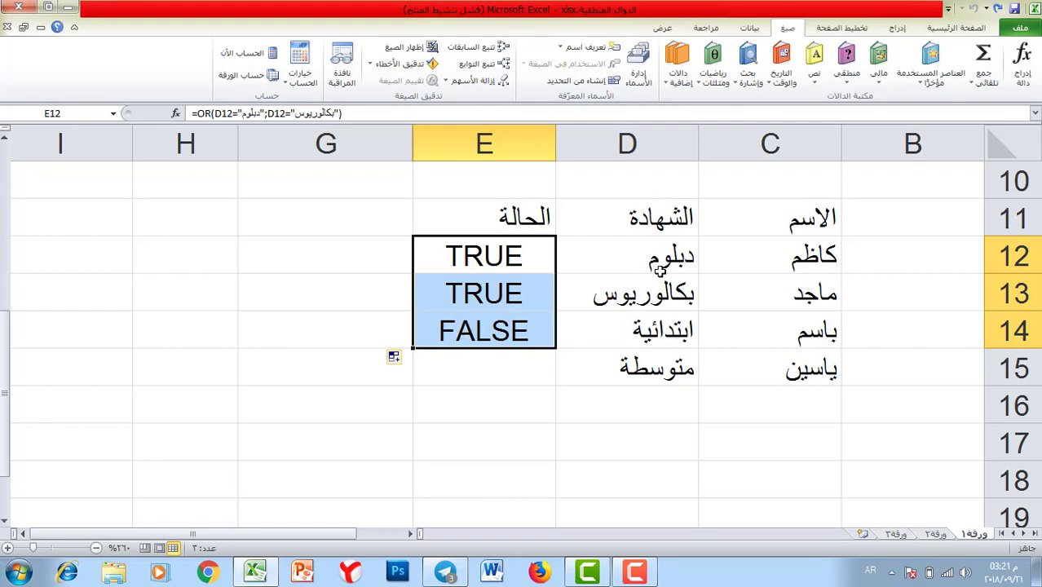
left_click_drag(414, 347, 415, 385)
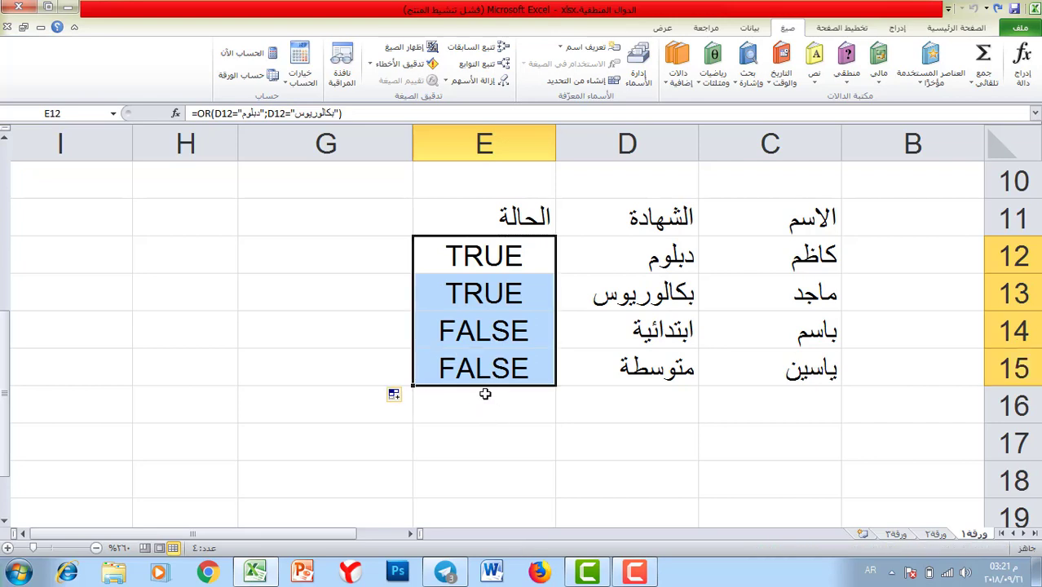
Enter the column heading فرصة التعيين in G11
left_click(326, 215)
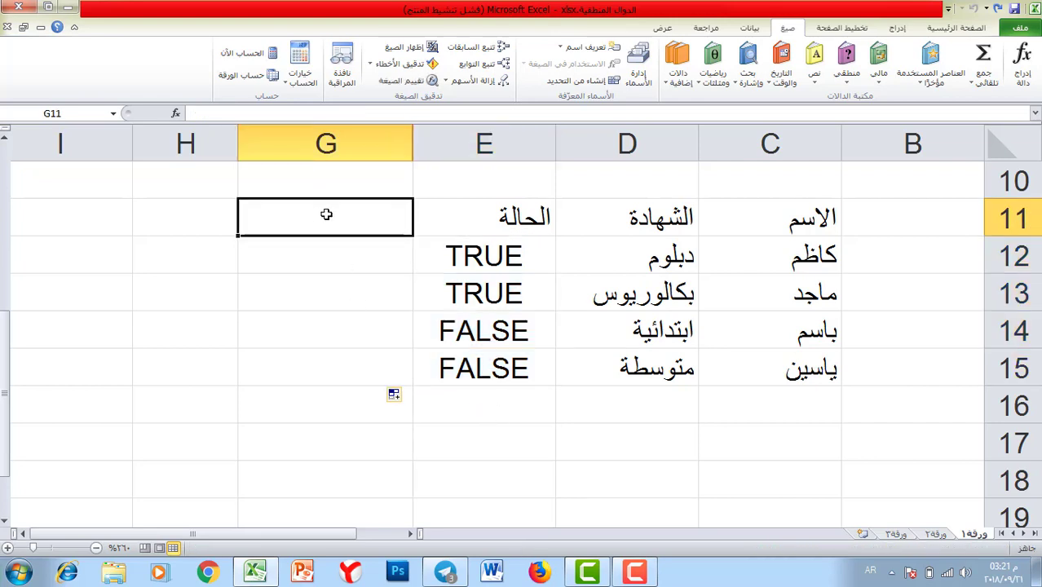
type("ال")
key("BackSpace")
key("BackSpace")
type("فرصو")
key("BackSpace")
type("ة")
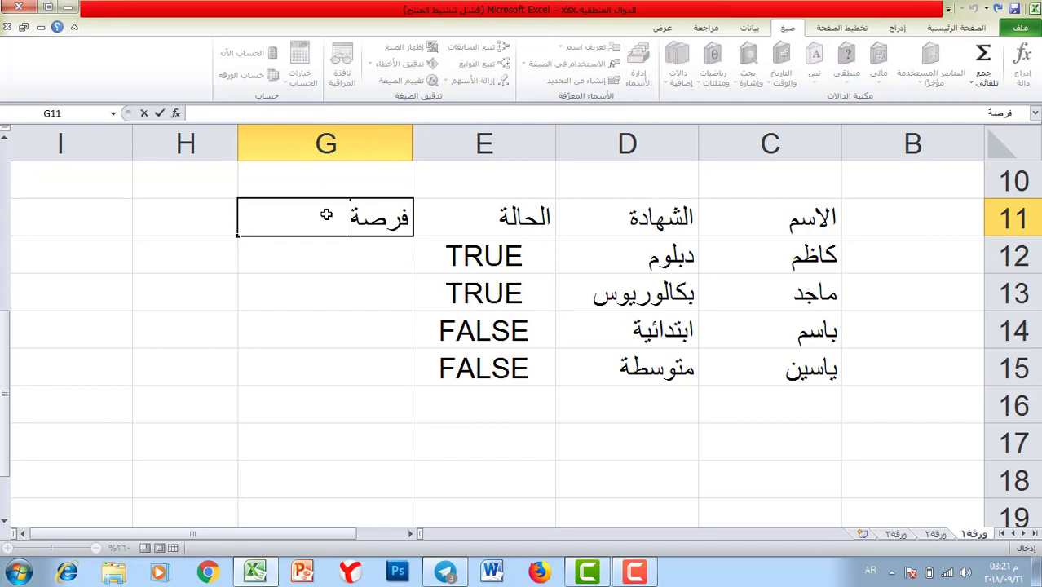
type(" التعيين")
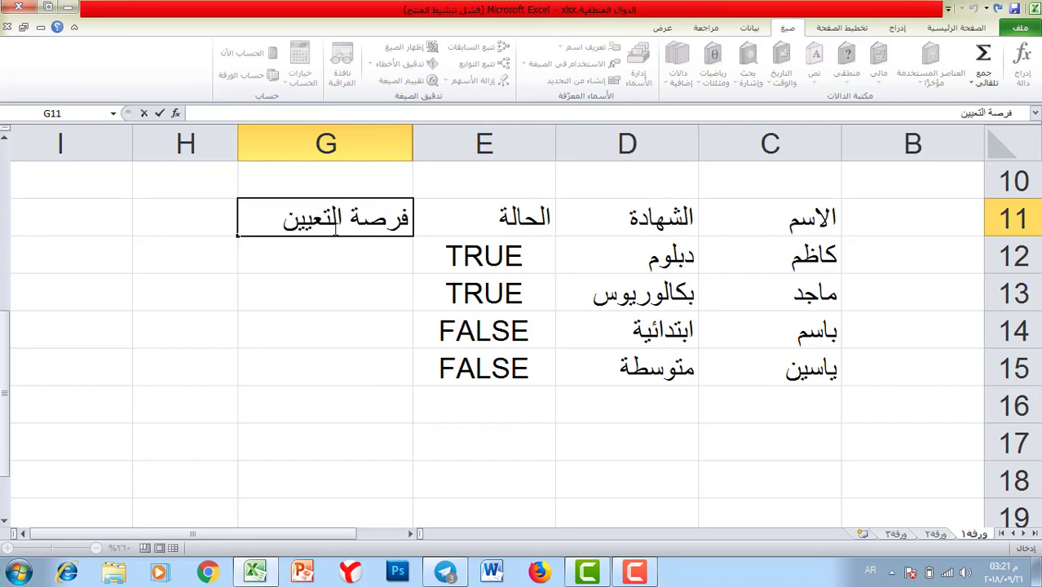
key("Return")
Insert the IF function in G12 with the logical test E12=true
left_click(846, 65)
left_click(824, 136)
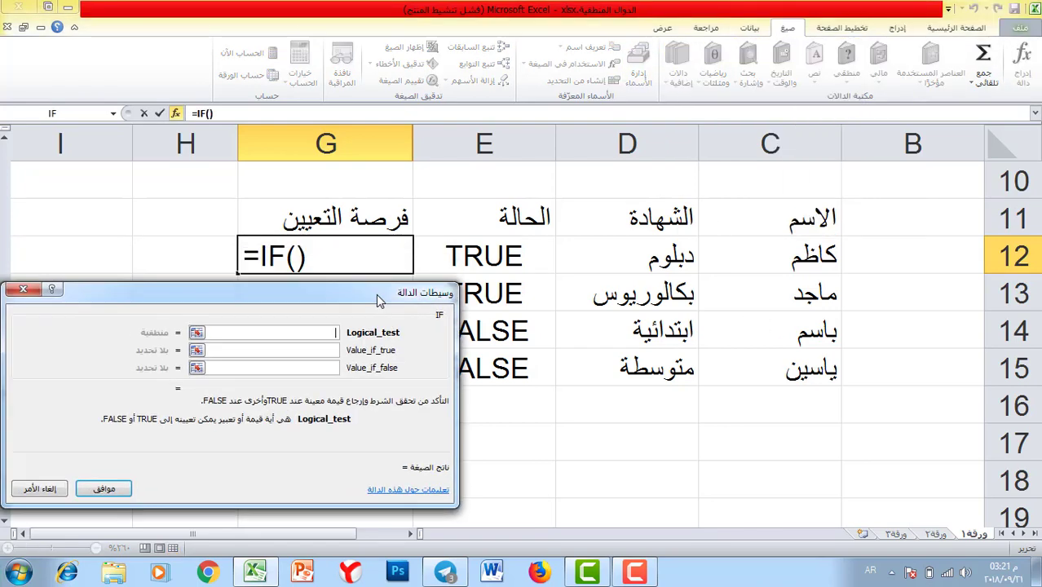
left_click(481, 257)
type("=")
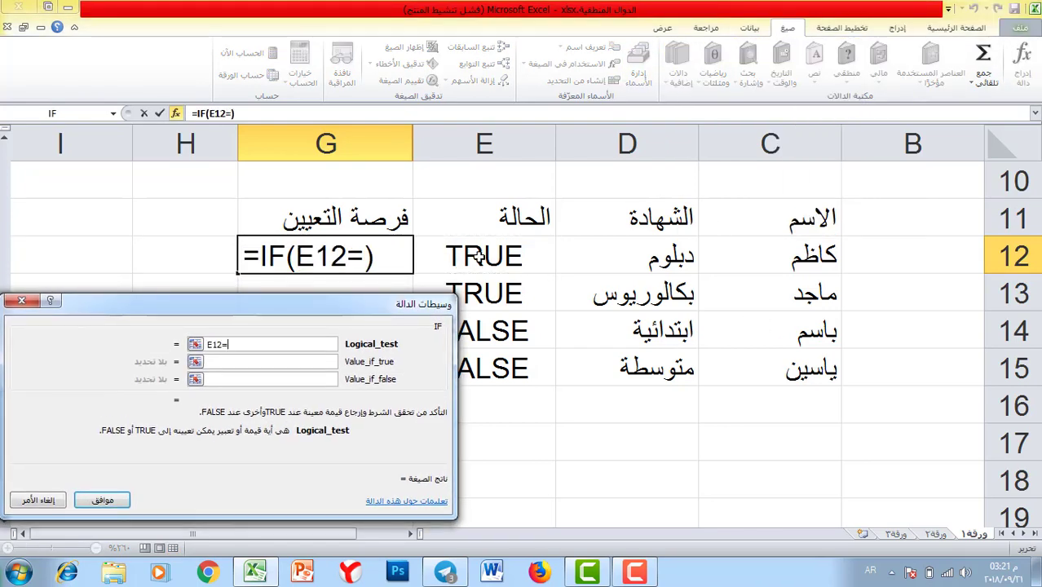
key("alt+shift")
type("tr")
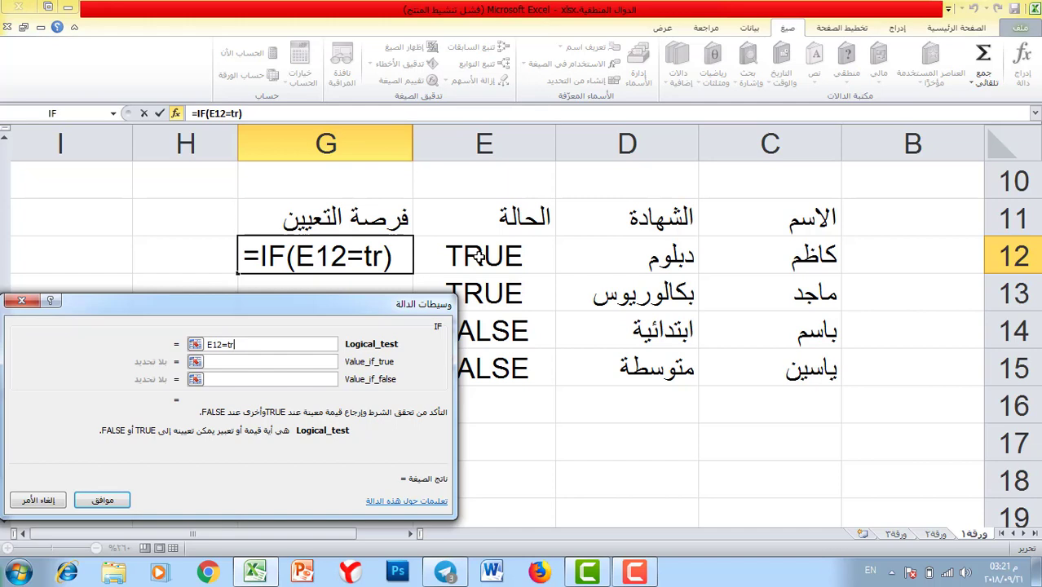
type("ue")
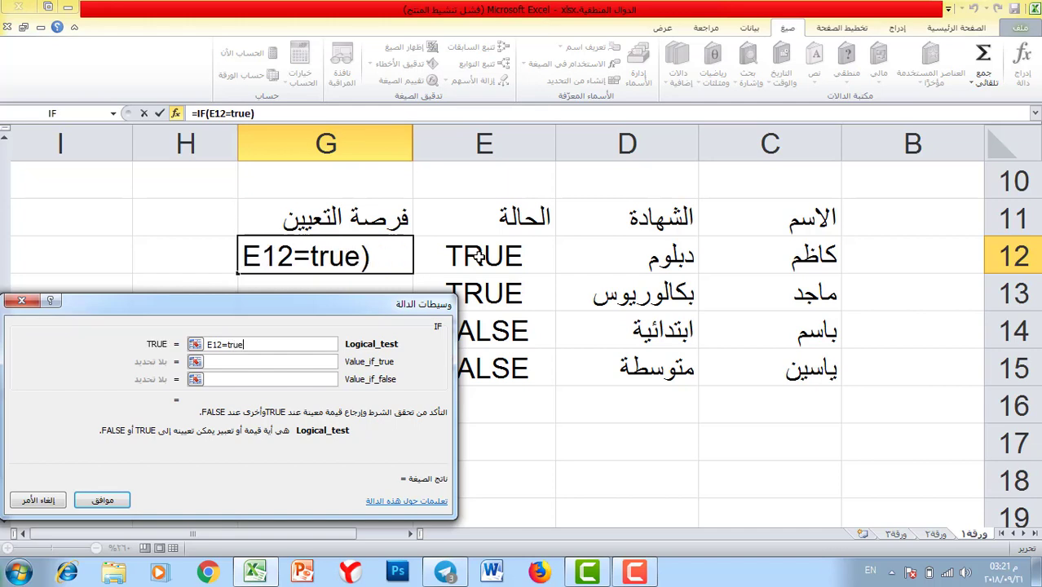
Set the IF function's value if true to مقبول and value if false to مرفوض, and confirm it
left_click(267, 363)
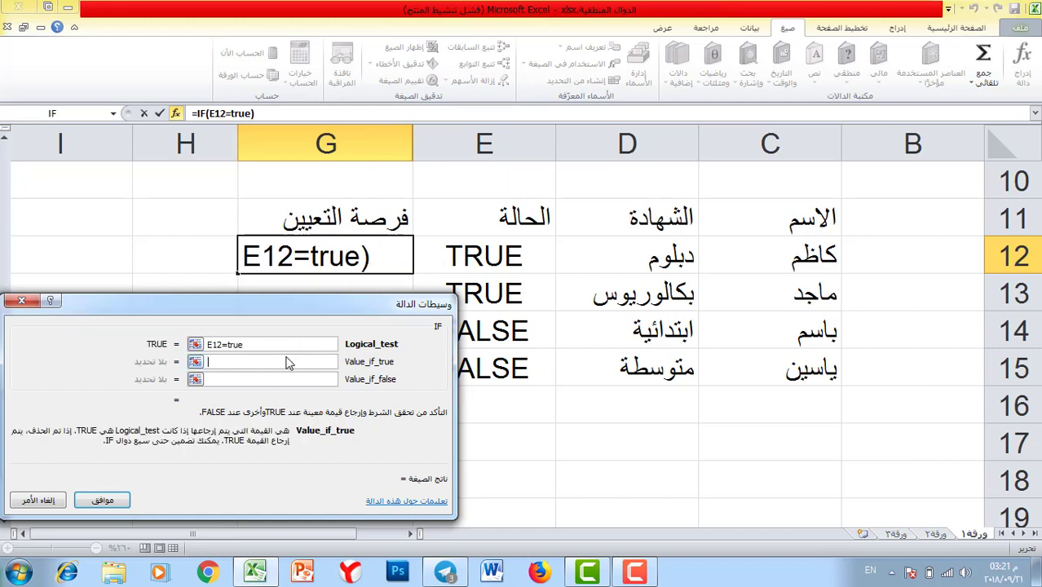
key("alt+shift")
type("مقبول")
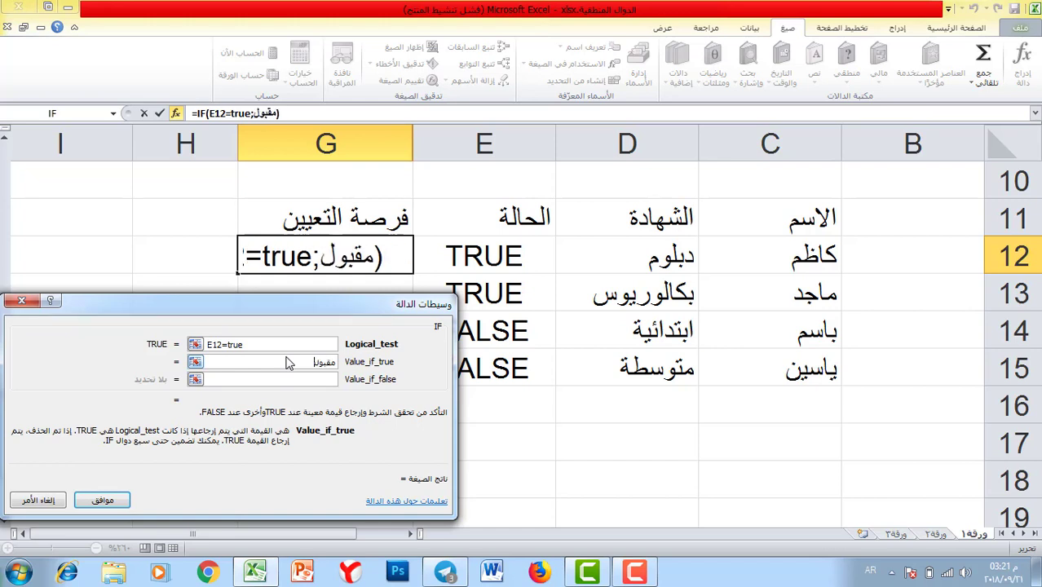
left_click(304, 380)
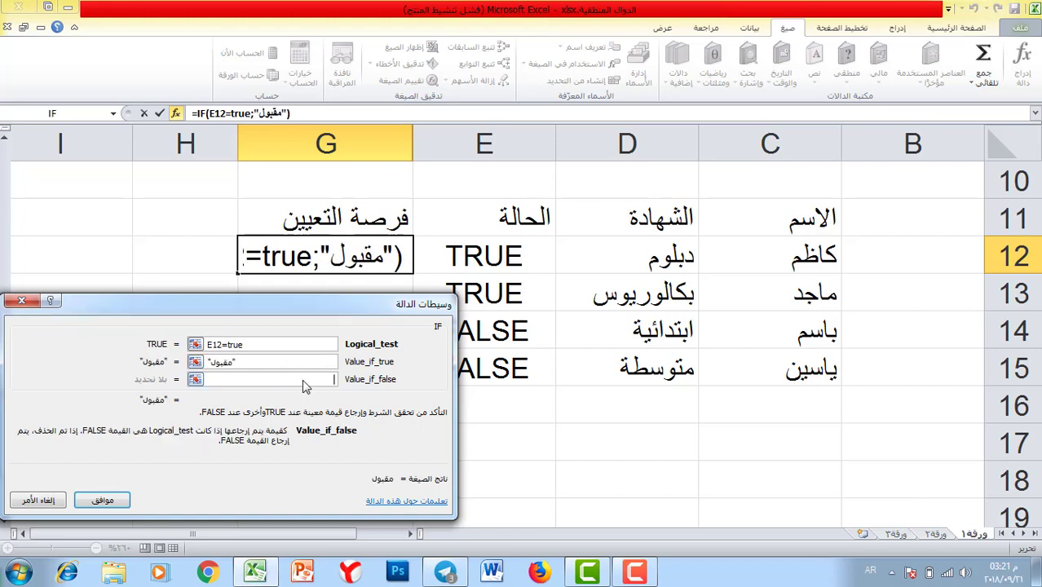
type("مرفو")
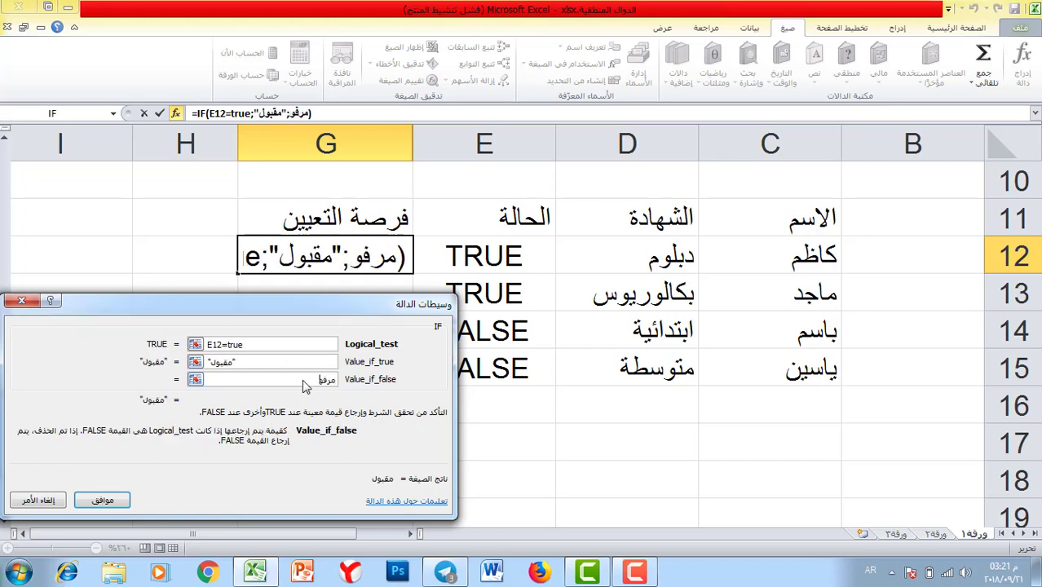
type("ض")
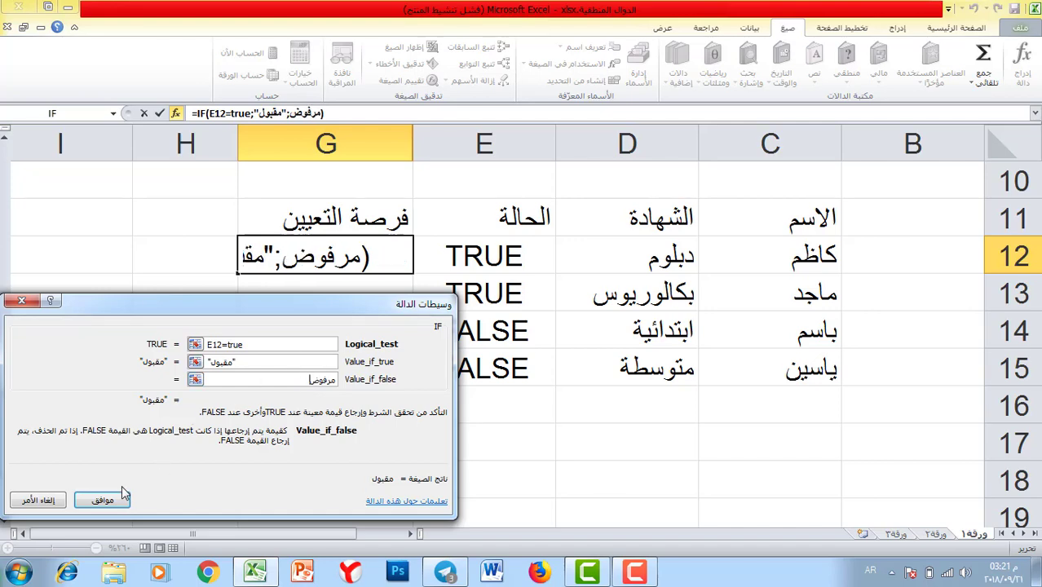
left_click(101, 500)
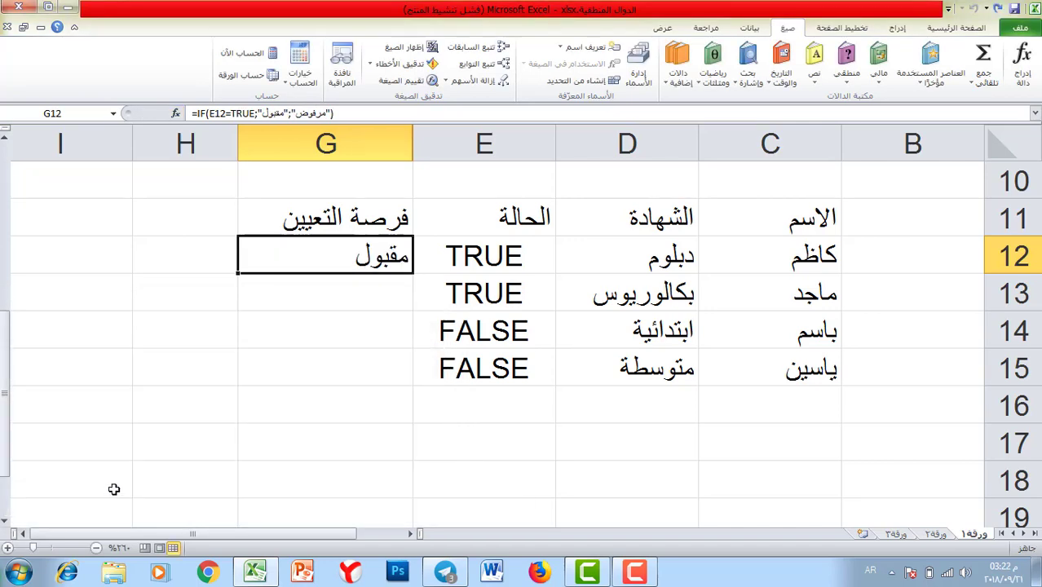
Copy the IF formula from G12 down to G15
left_click_drag(239, 274, 242, 383)
left_click(335, 294)
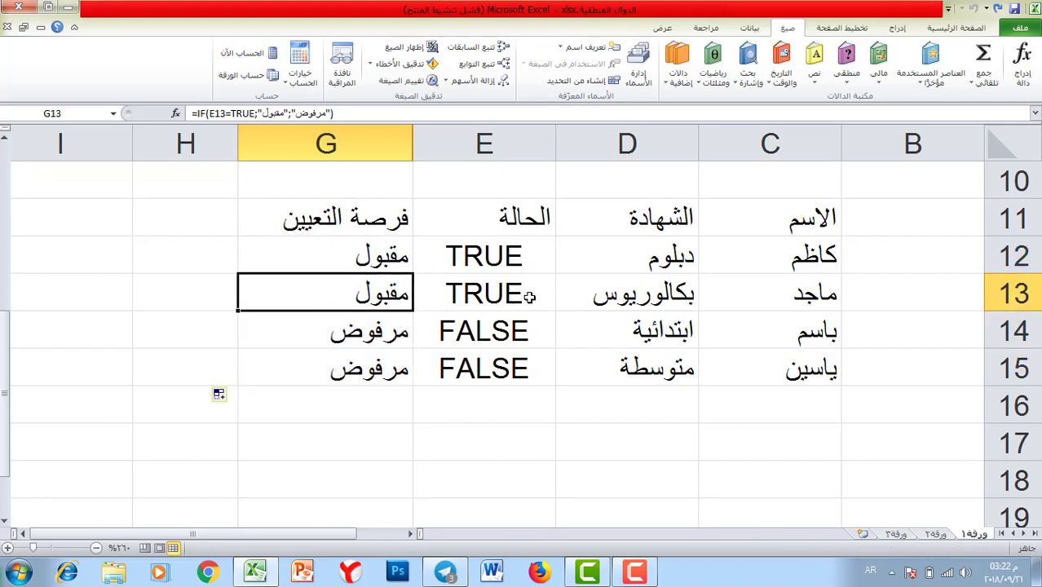
Hide column E, which holds the الحالة logical results
left_click(486, 144)
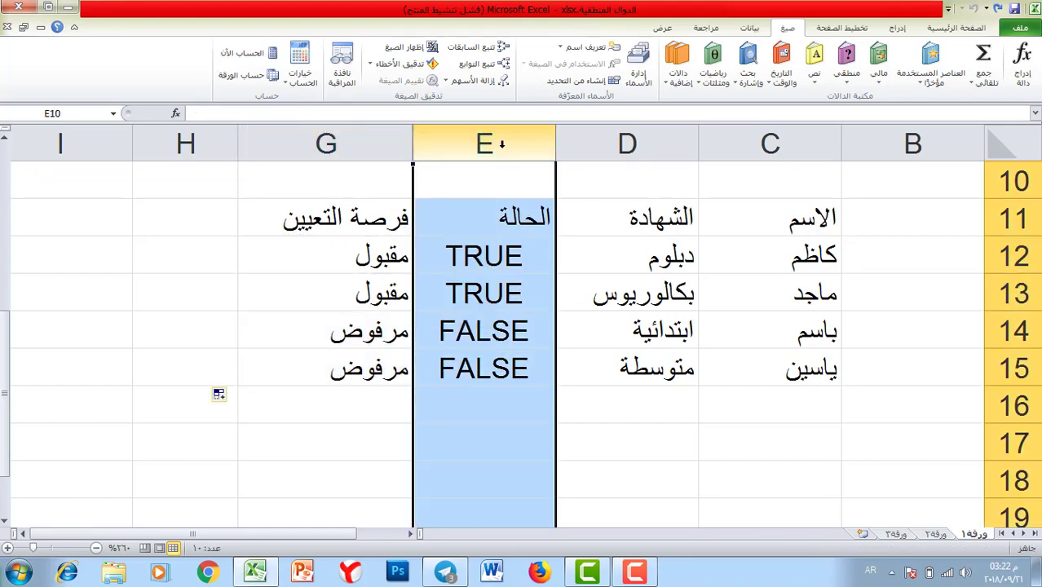
right_click(486, 145)
left_click(461, 336)
left_click(437, 391)
Conditionally format G12:G15 so cells containing the text مقبول get a light green fill with dark green text
left_click(480, 249)
left_click_drag(481, 306, 494, 371)
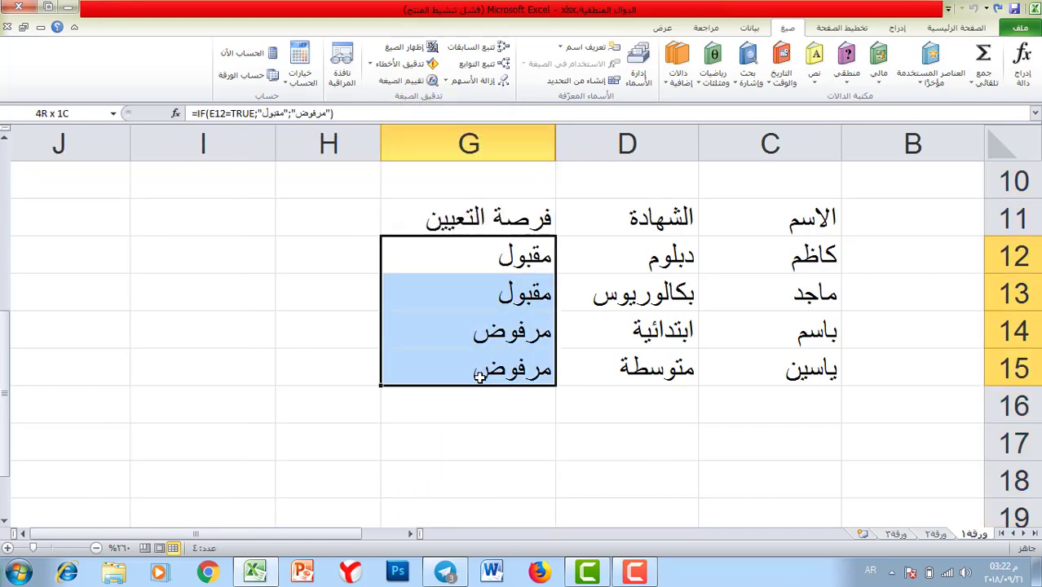
left_click(946, 30)
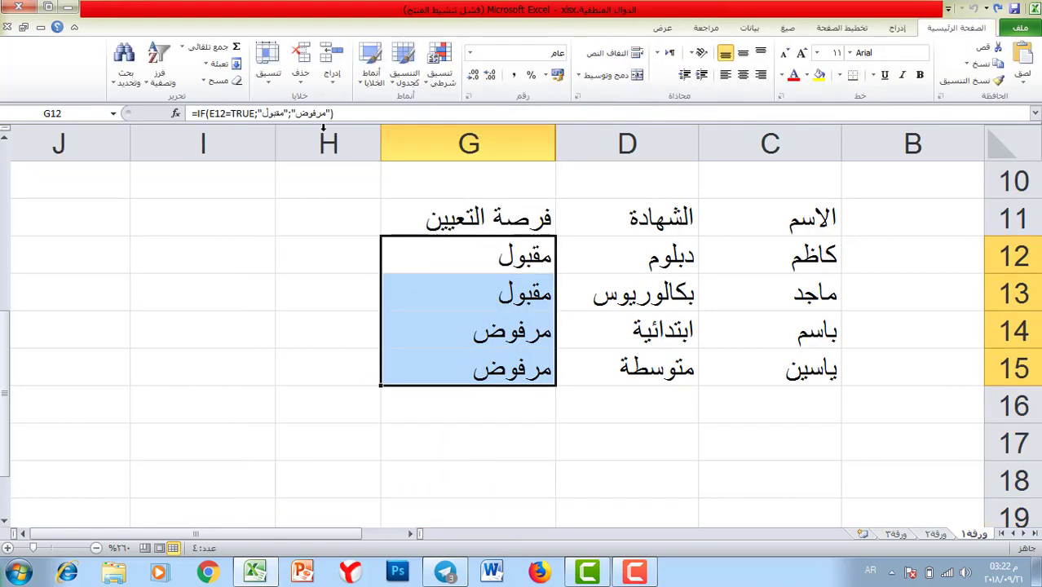
left_click(439, 72)
mouse_move(349, 109)
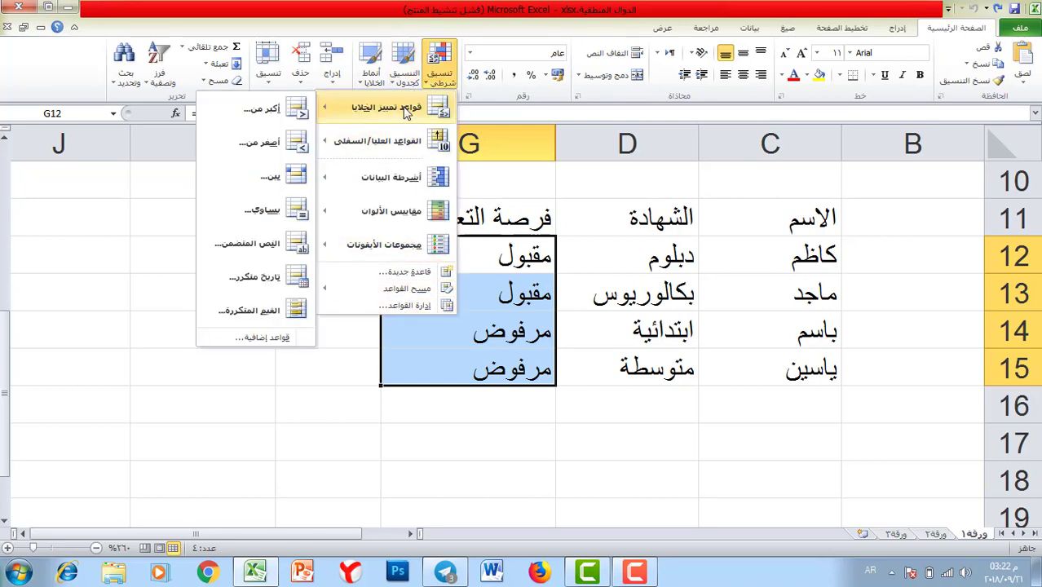
left_click(261, 244)
type("قبول")
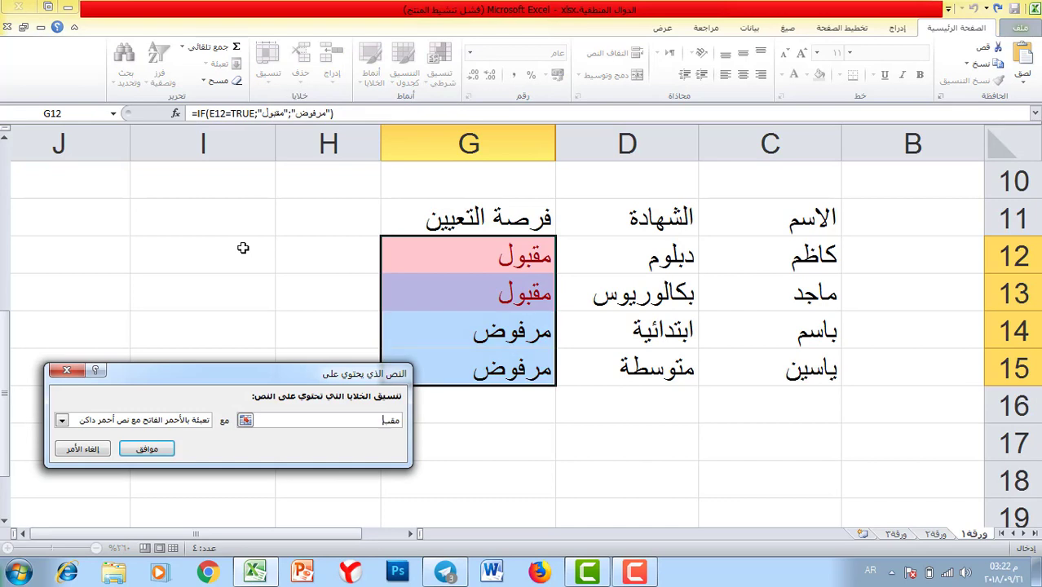
left_click(61, 420)
left_click(130, 461)
left_click(147, 449)
left_click(163, 330)
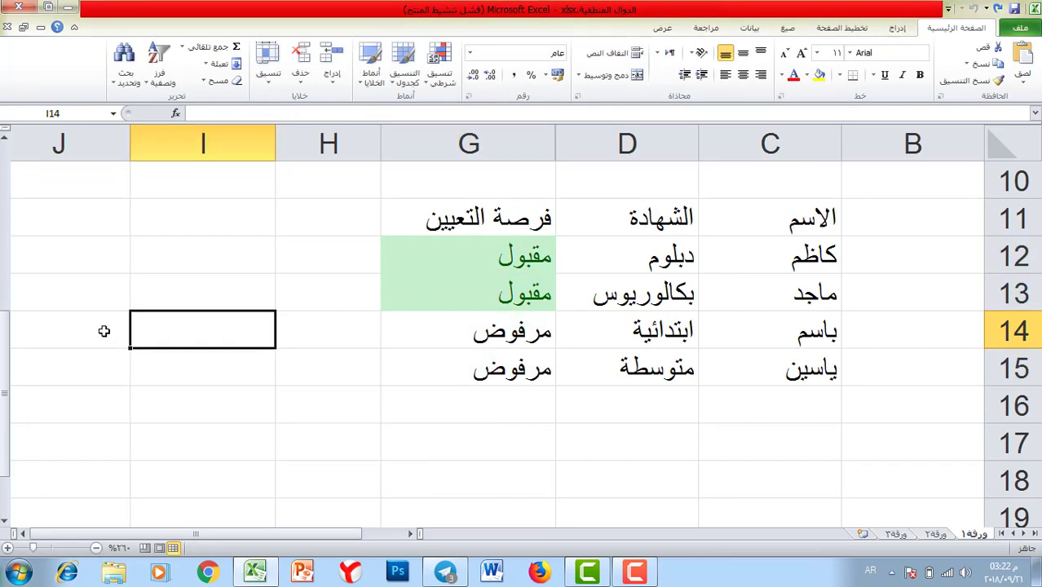